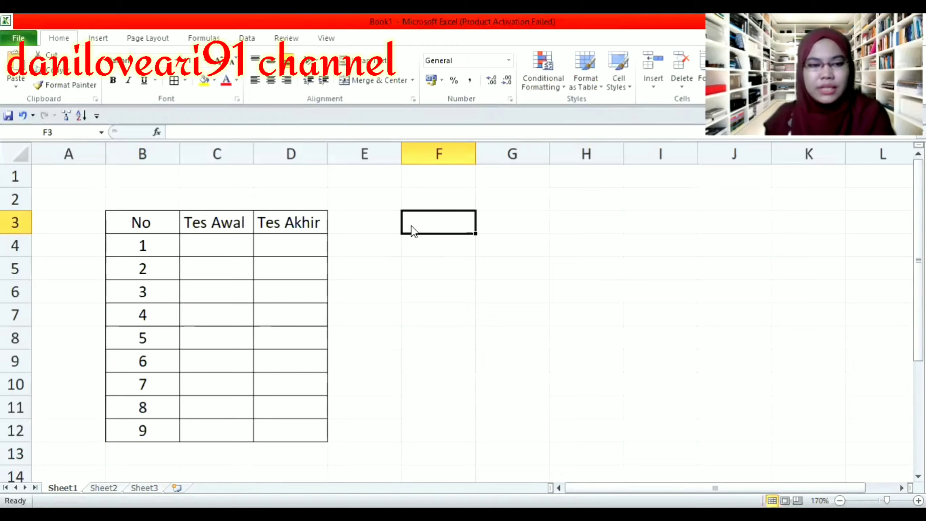
Enter the Tes Awal scores 25, 26, 32, 37 and 28 for numbers 1 to 5.
{"action": "left_click", "coordinate": [239, 250]}
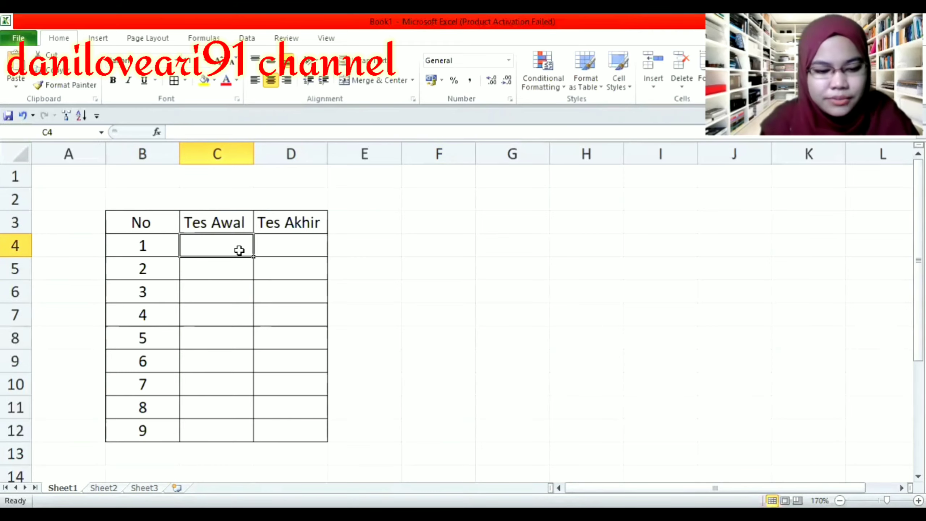
{"action": "type", "text": "25"}
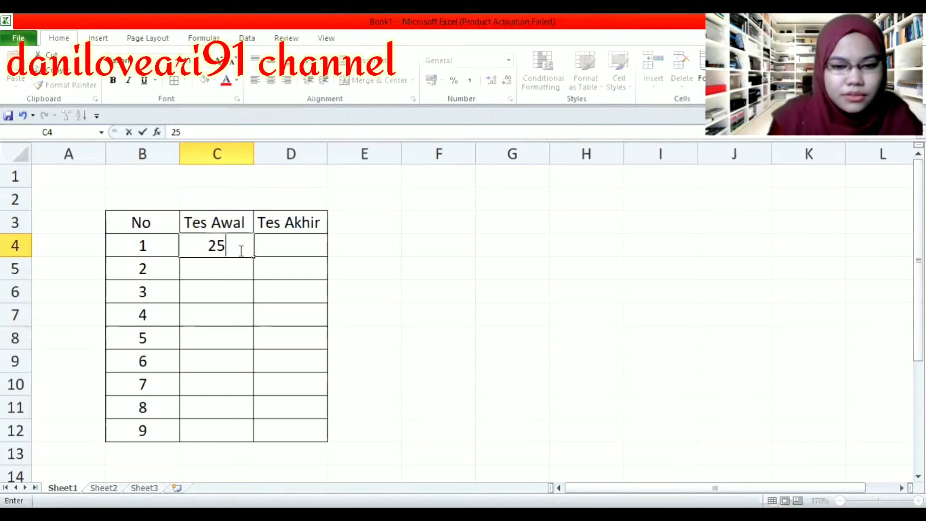
{"action": "key", "text": "Return"}
{"action": "type", "text": "26"}
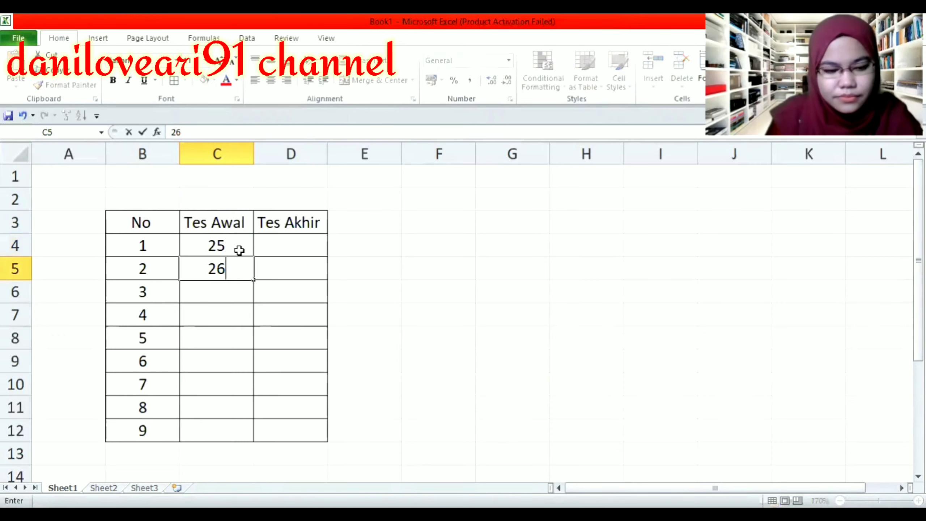
{"action": "key", "text": "Return"}
{"action": "type", "text": "32"}
{"action": "key", "text": "Return"}
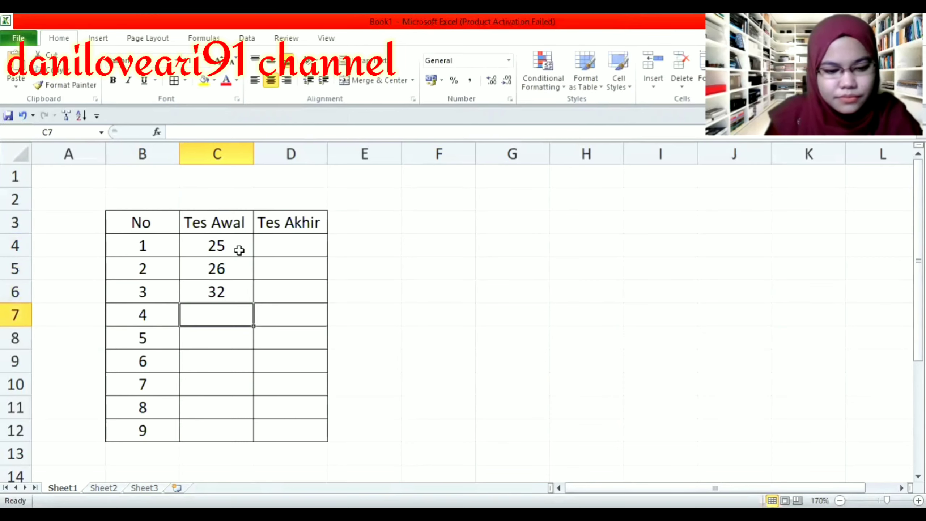
{"action": "type", "text": "37"}
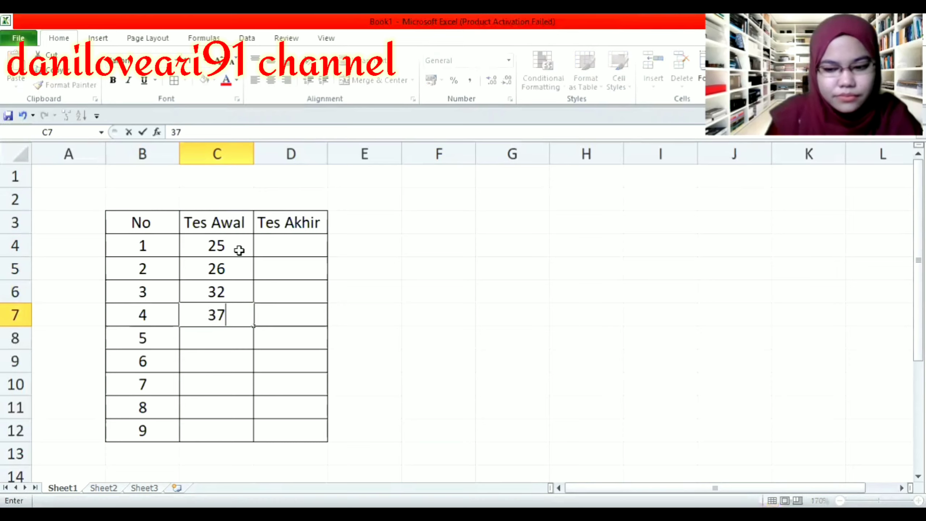
{"action": "key", "text": "Return"}
{"action": "type", "text": "28"}
{"action": "key", "text": "Return"}
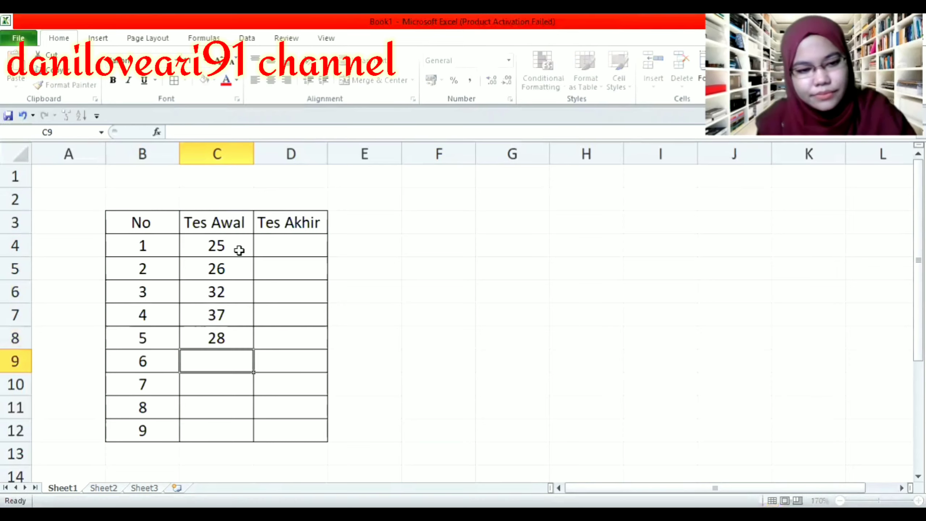
Enter the Tes Awal scores 32, 32, 30 and 34 for numbers 6 to 9.
{"action": "type", "text": "32"}
{"action": "key", "text": "Return"}
{"action": "type", "text": "32"}
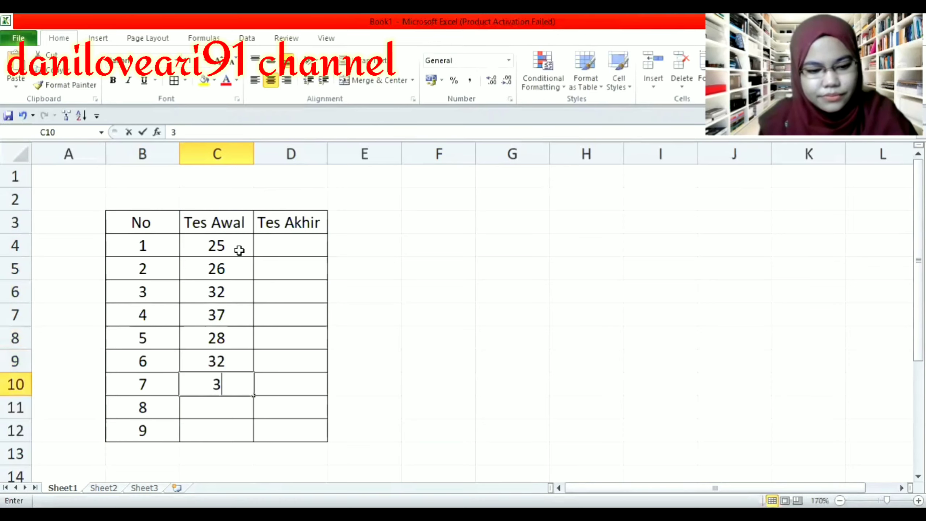
{"action": "key", "text": "Return"}
{"action": "type", "text": "30"}
{"action": "key", "text": "Return"}
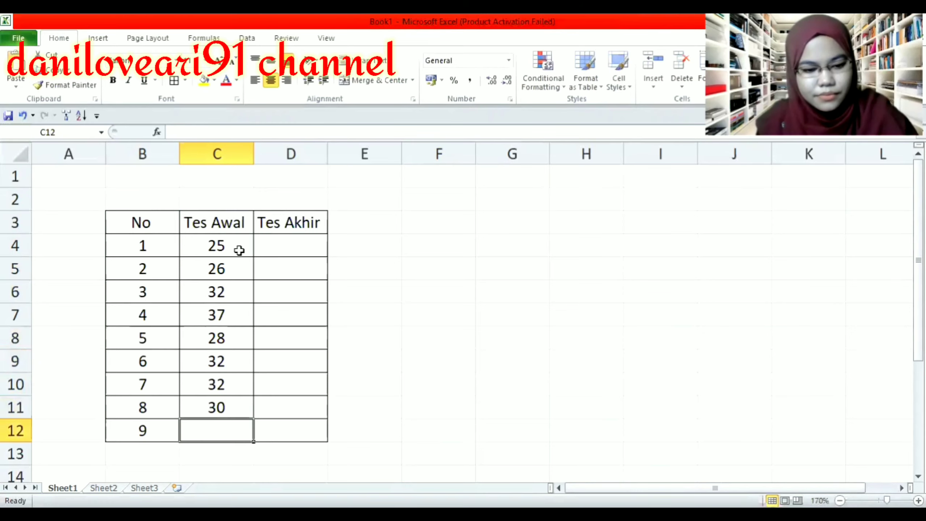
{"action": "type", "text": "34"}
{"action": "key", "text": "Return"}
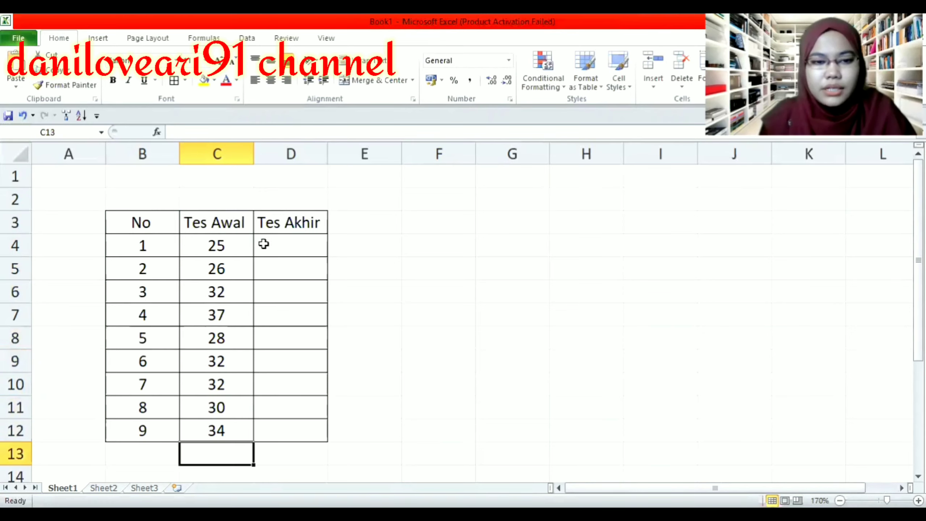
Enter the Tes Akhir scores 26, 25, 33 and 39 for numbers 1 to 4.
{"action": "left_click", "coordinate": [277, 244]}
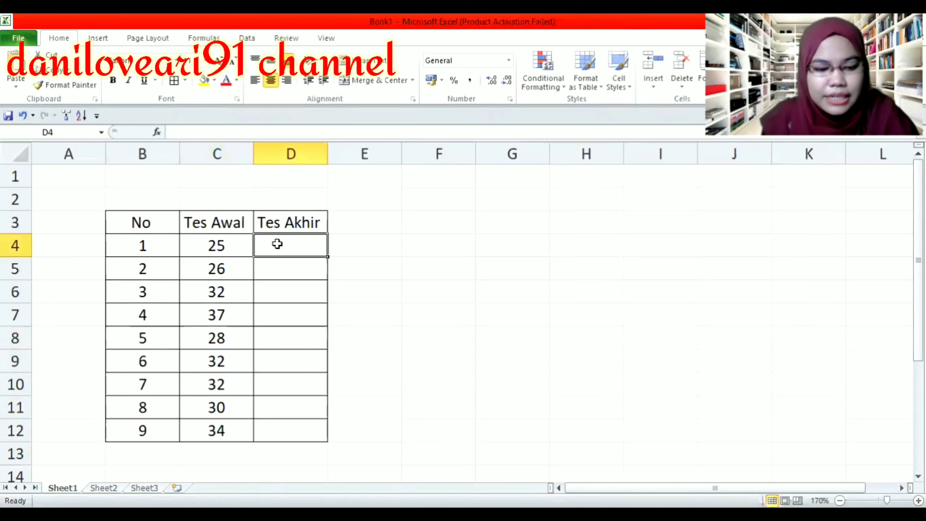
{"action": "type", "text": "2"}
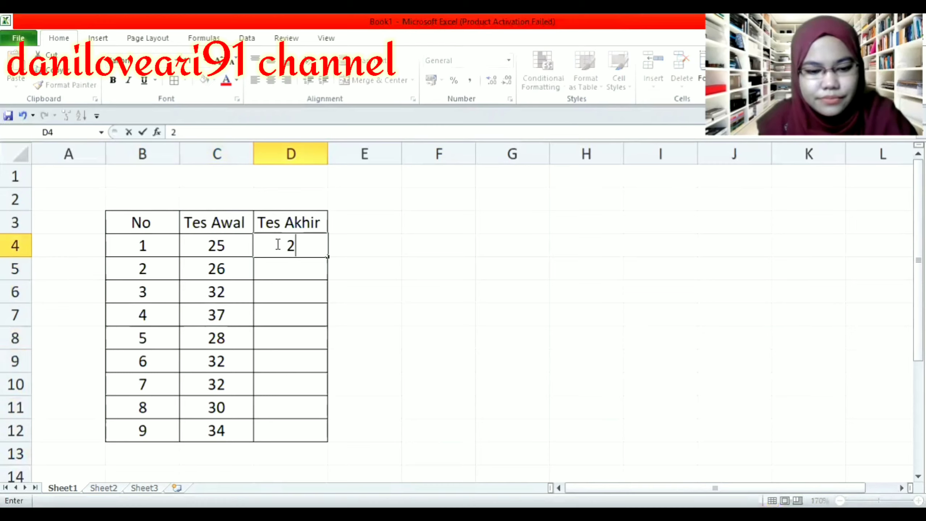
{"action": "type", "text": "6"}
{"action": "key", "text": "Return"}
{"action": "type", "text": "25"}
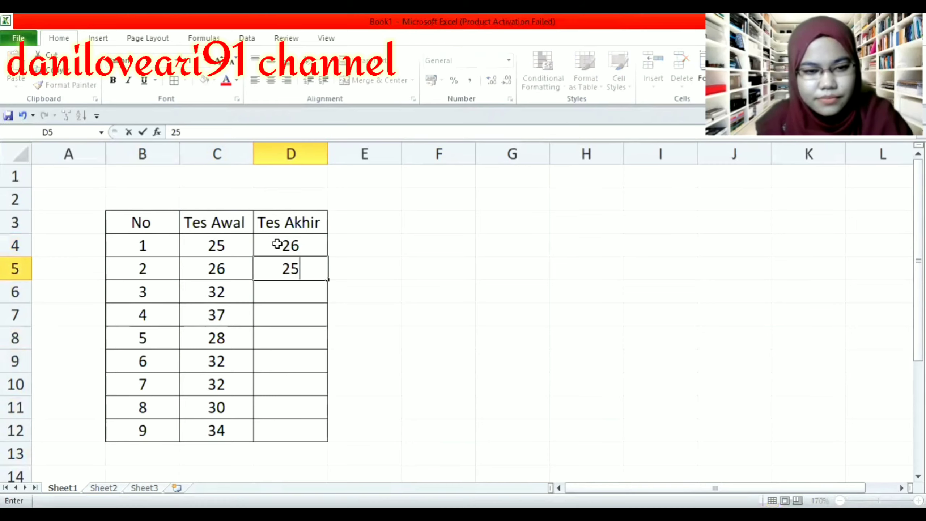
{"action": "key", "text": "Return"}
{"action": "type", "text": "33"}
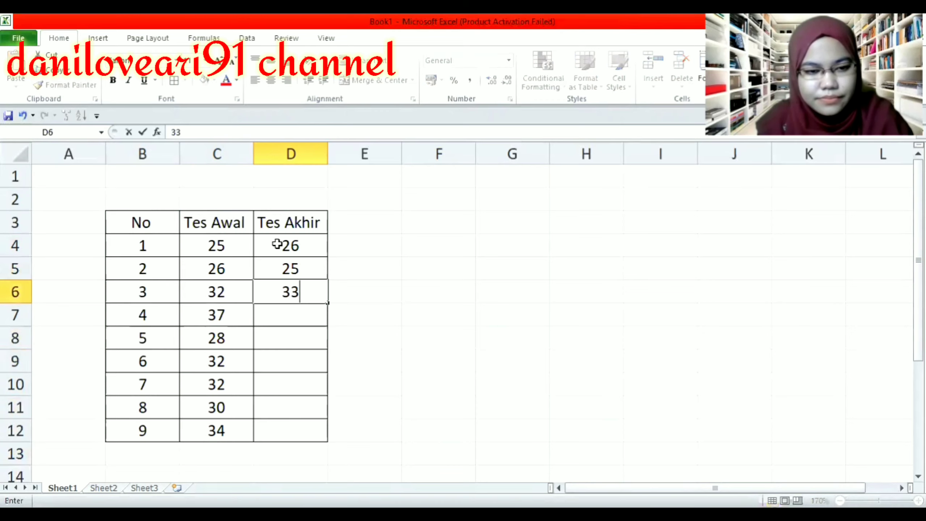
{"action": "key", "text": "Return"}
{"action": "type", "text": "39"}
{"action": "key", "text": "Return"}
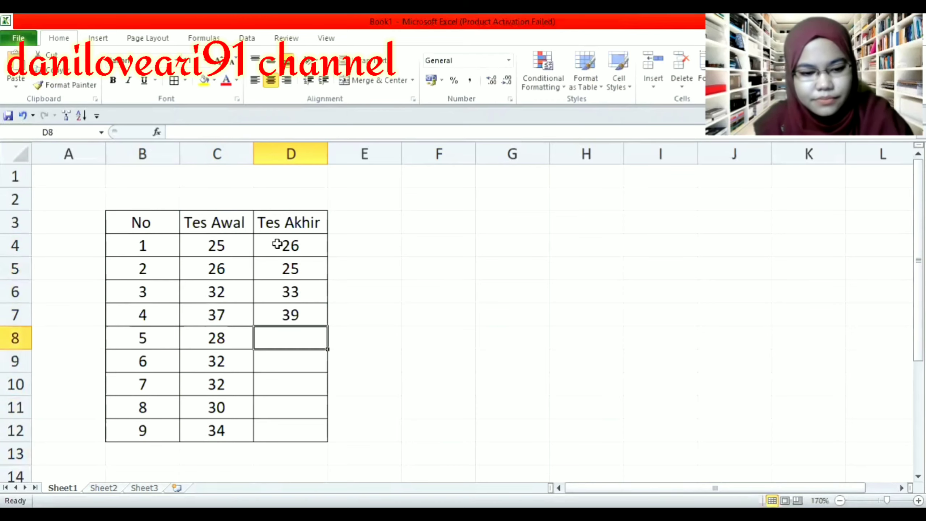
Enter the Tes Akhir scores 37 and 31 for numbers 5 and 6.
{"action": "type", "text": "45"}
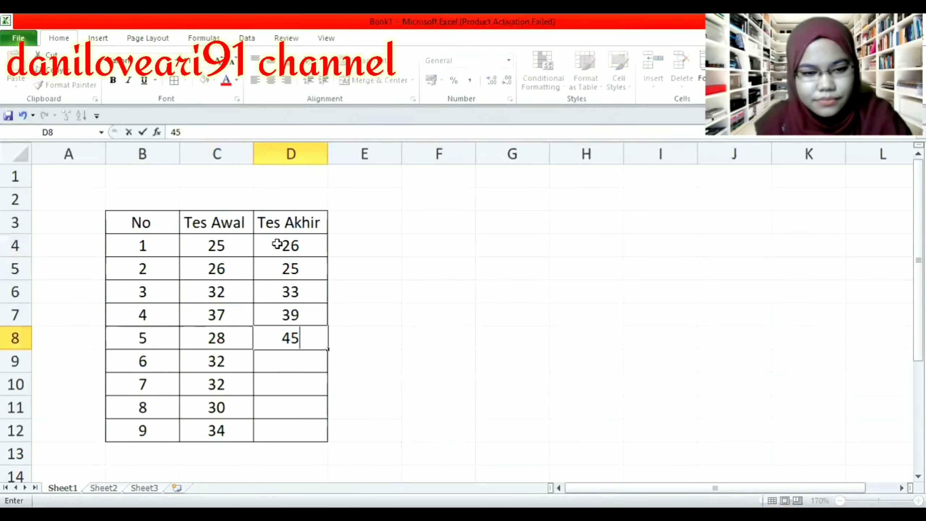
{"action": "key", "text": "BackSpace"}
{"action": "key", "text": "BackSpace"}
{"action": "type", "text": "3"}
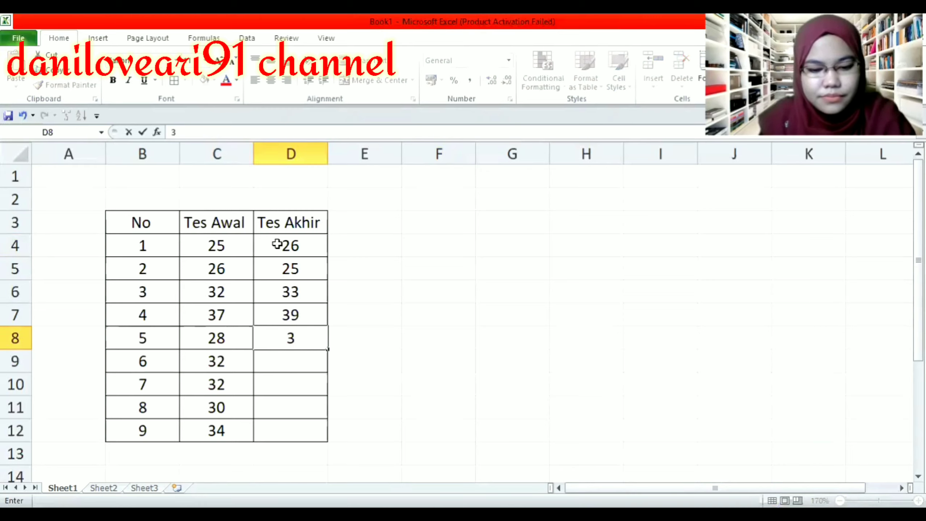
{"action": "type", "text": "7"}
{"action": "key", "text": "Return"}
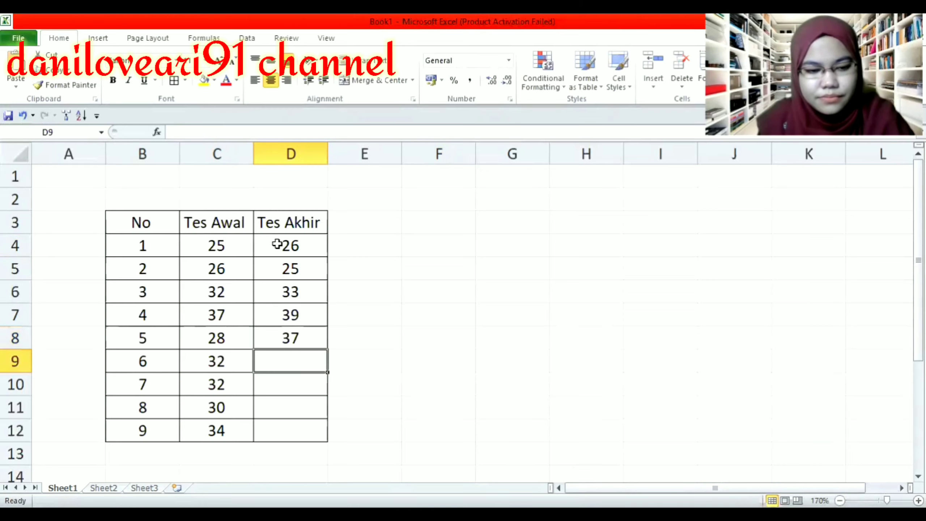
{"action": "type", "text": "31"}
{"action": "key", "text": "Return"}
Enter the Tes Akhir scores 30, 39 and 38 for numbers 7 to 9.
{"action": "type", "text": "30"}
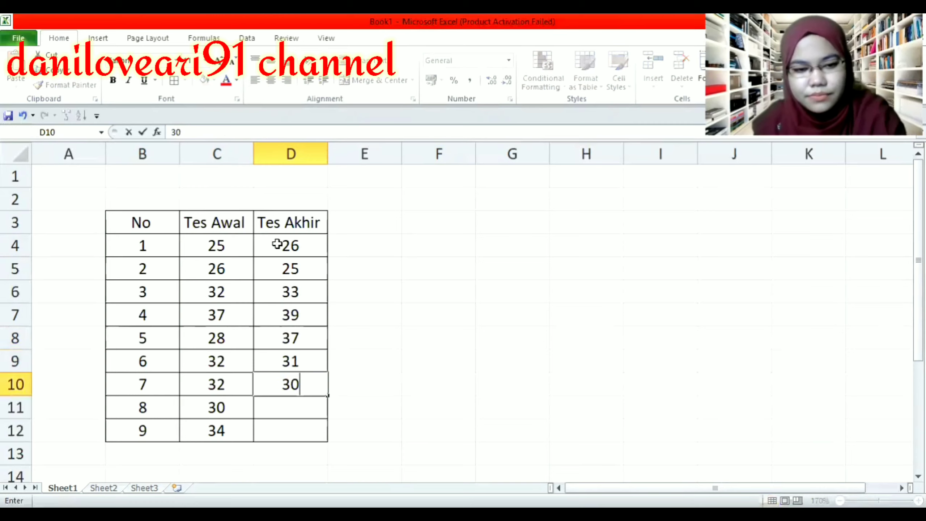
{"action": "key", "text": "Return"}
{"action": "type", "text": "39"}
{"action": "key", "text": "Return"}
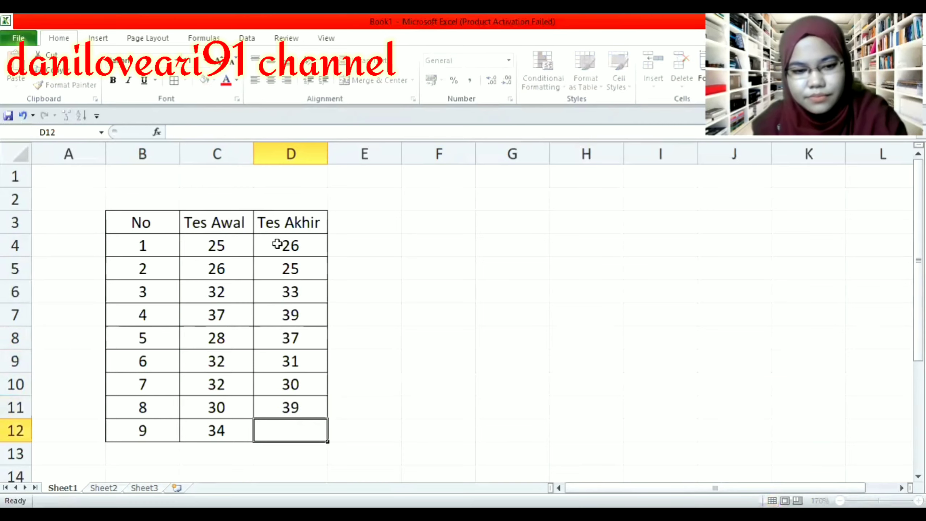
{"action": "type", "text": "38"}
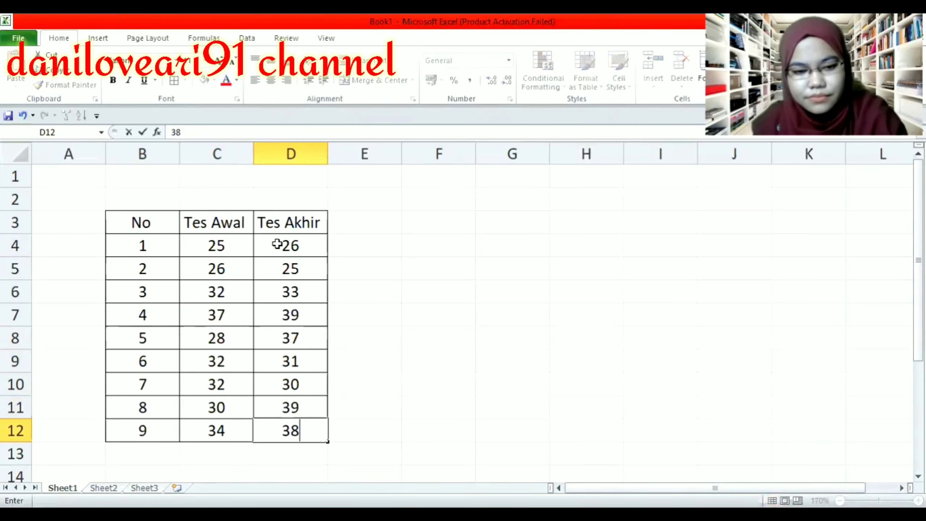
{"action": "key", "text": "Return"}
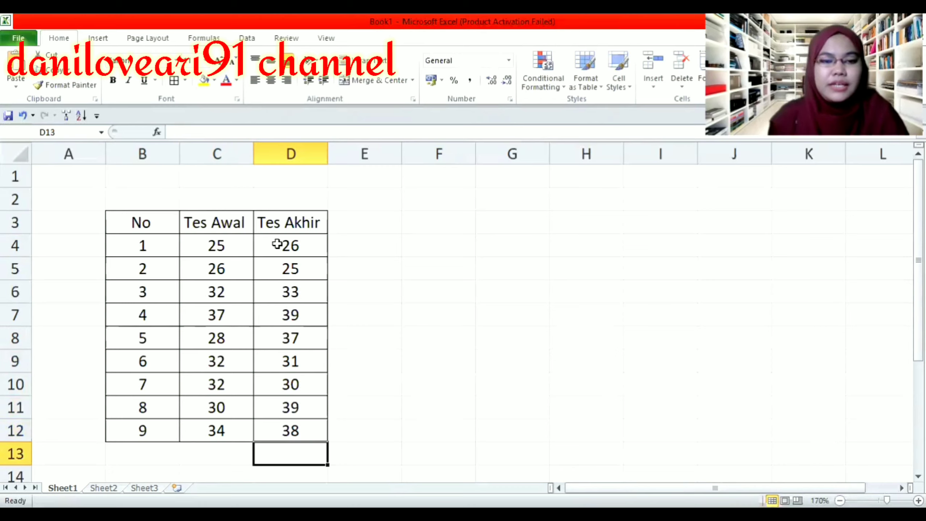
{"action": "left_click", "coordinate": [407, 245]}
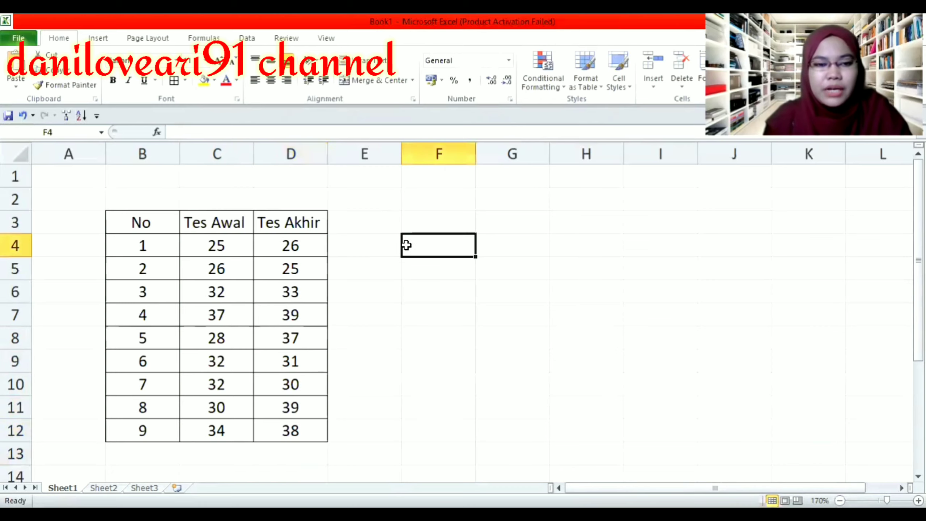
{"action": "left_click", "coordinate": [260, 149]}
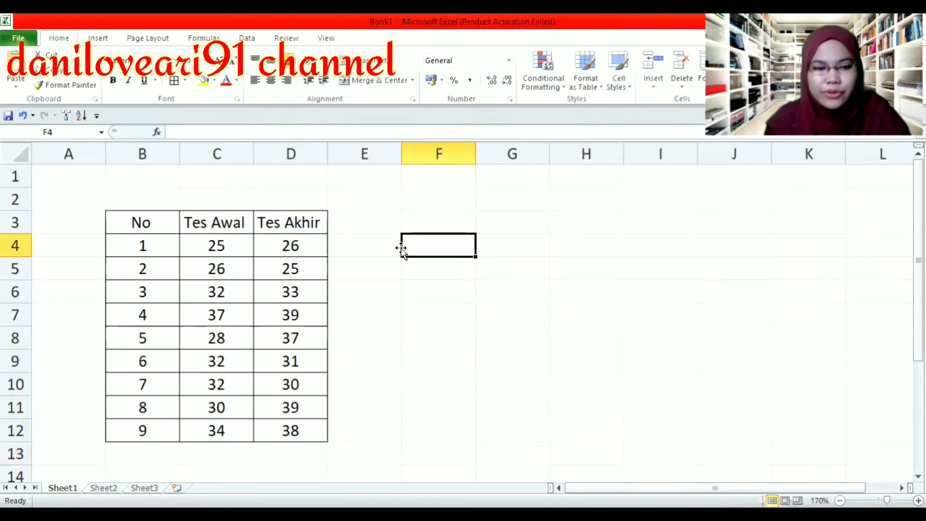
{"action": "left_click", "coordinate": [403, 339]}
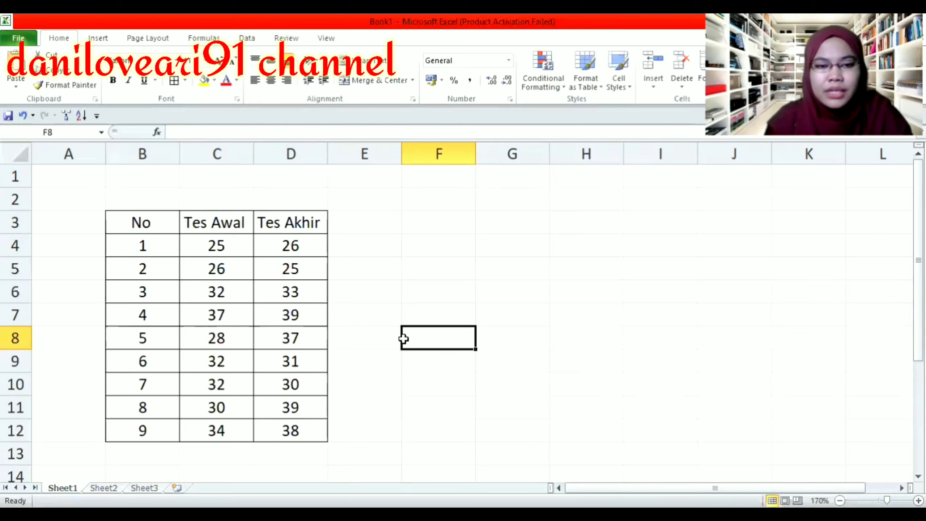
{"action": "left_click", "coordinate": [499, 285]}
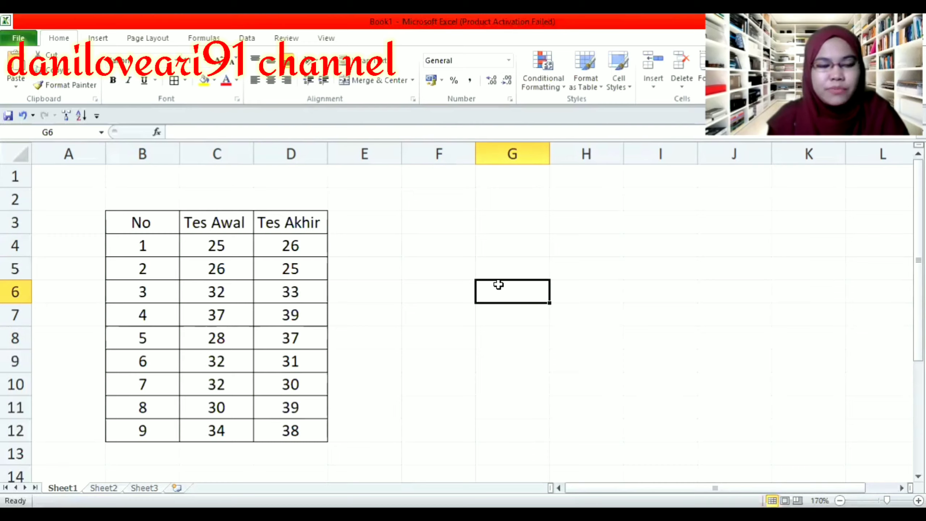
Add the heading "Peningkatan (Beda)" in cell E3 and widen column E to fit it.
{"action": "left_click", "coordinate": [361, 215]}
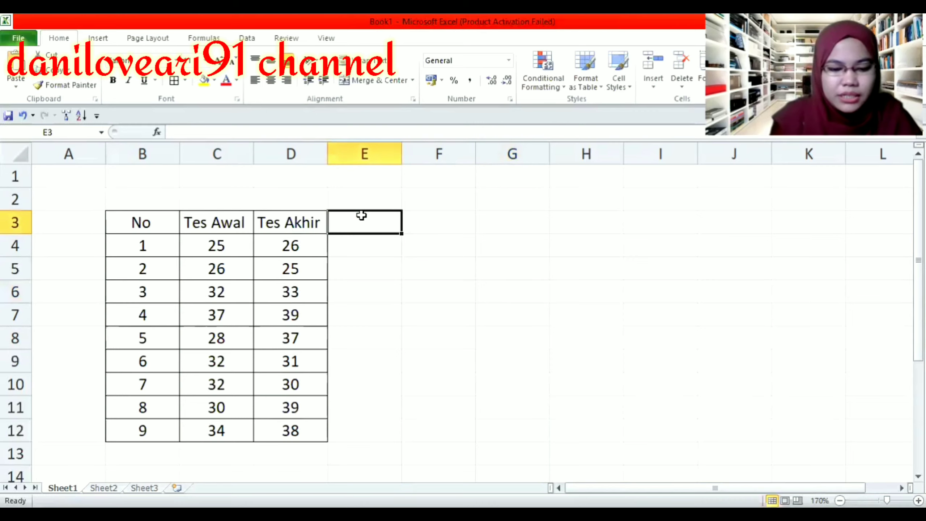
{"action": "type", "text": "Penin"}
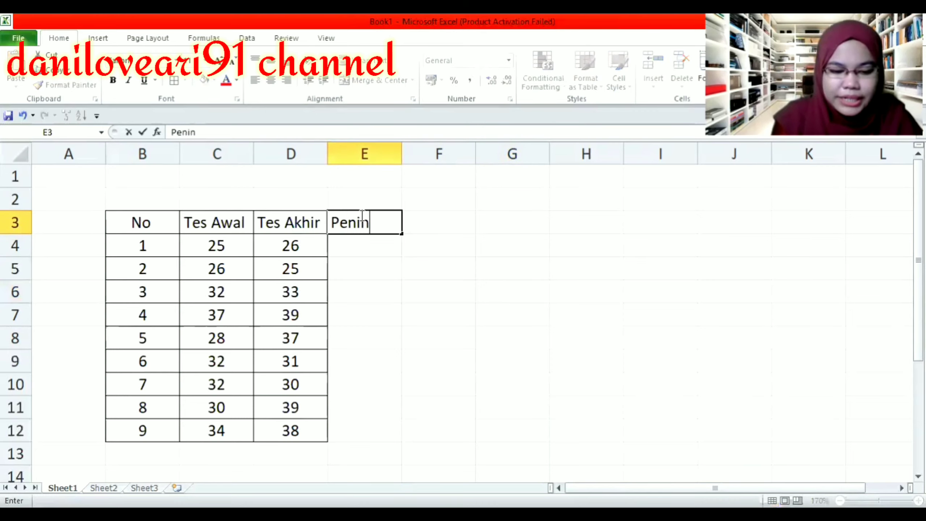
{"action": "type", "text": "gkatan"}
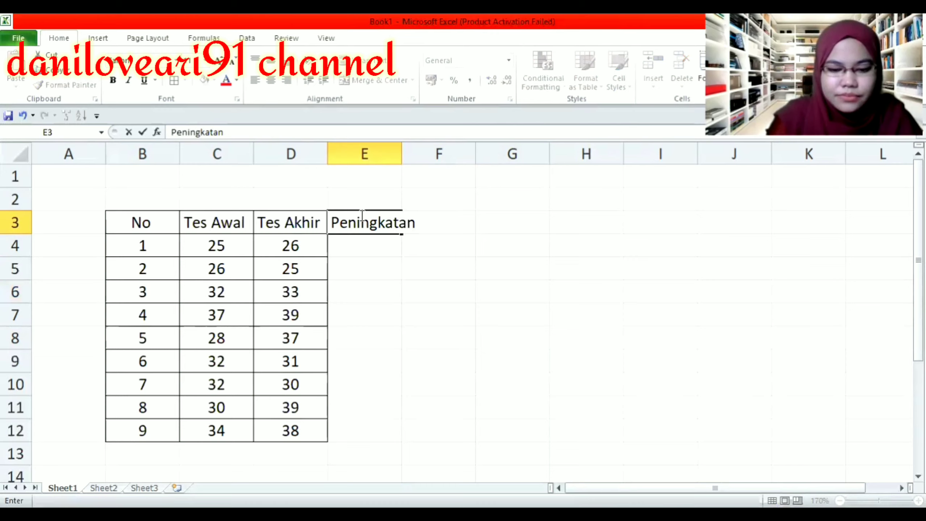
{"action": "type", "text": " (Beda)"}
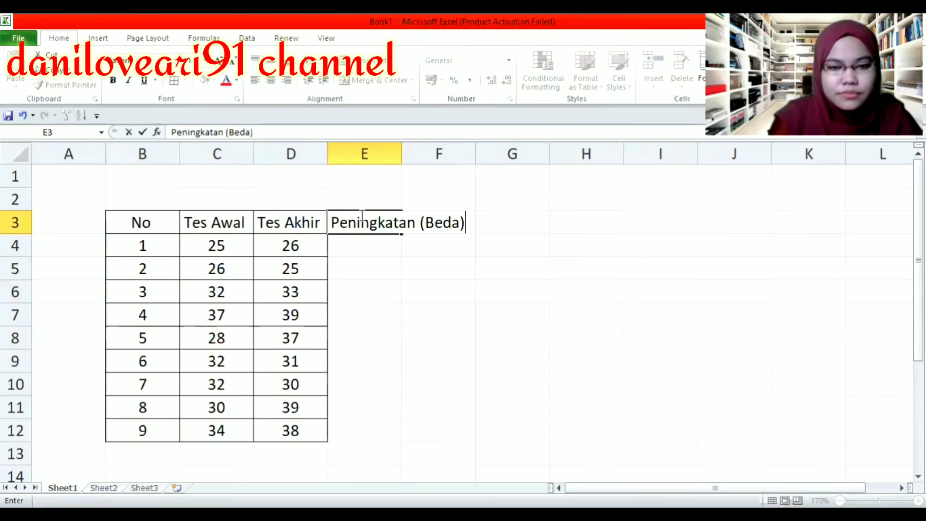
{"action": "left_click", "coordinate": [534, 269]}
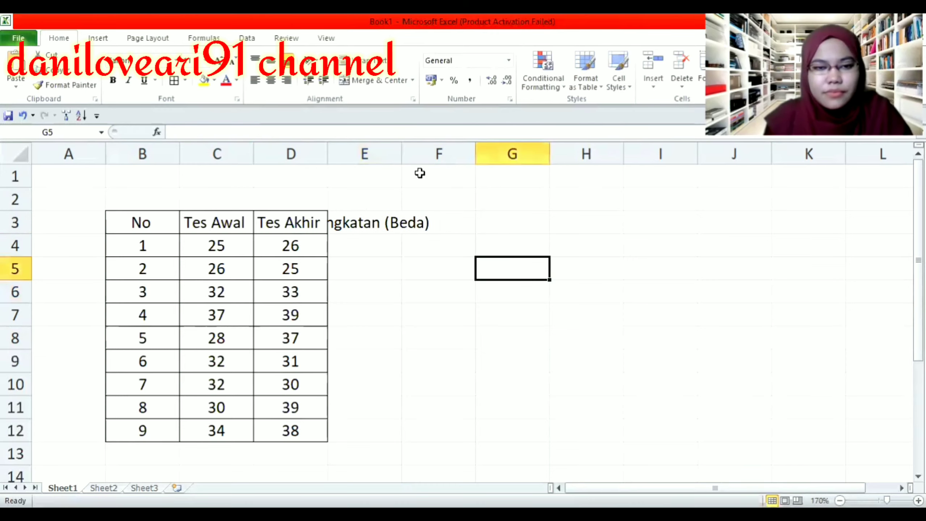
{"action": "left_click_drag", "start_coordinate": [402, 151], "coordinate": [481, 151]}
Apply all borders to the Peningkatan (Beda) column, cells E3 to E12.
{"action": "left_click_drag", "start_coordinate": [356, 219], "coordinate": [418, 401]}
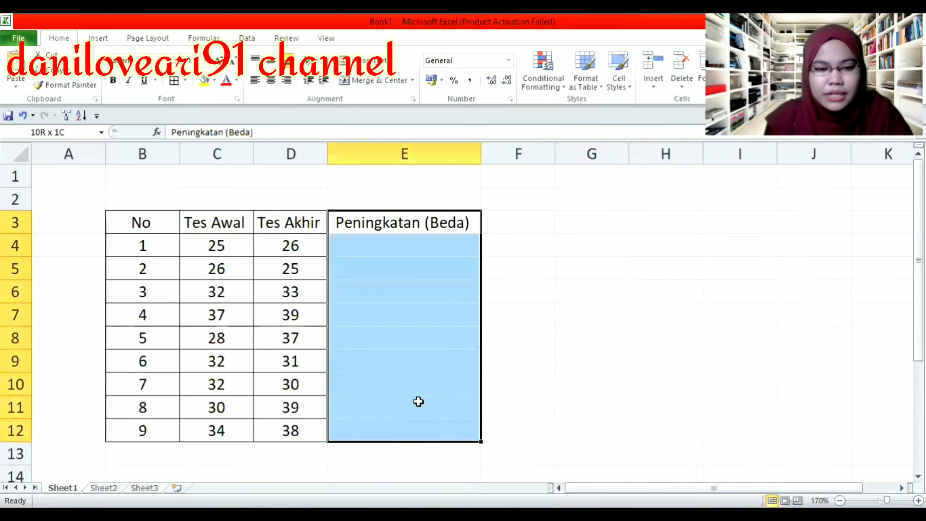
{"action": "left_click", "coordinate": [175, 81]}
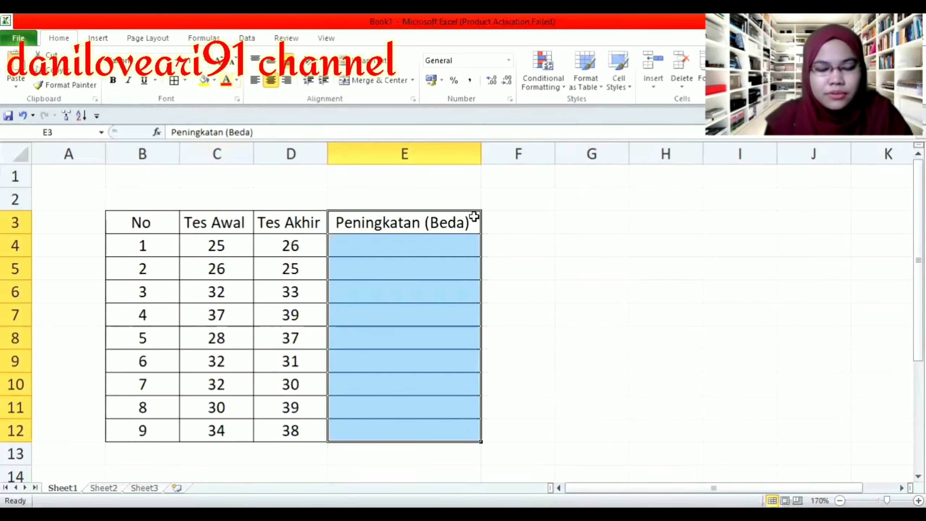
{"action": "left_click", "coordinate": [543, 260]}
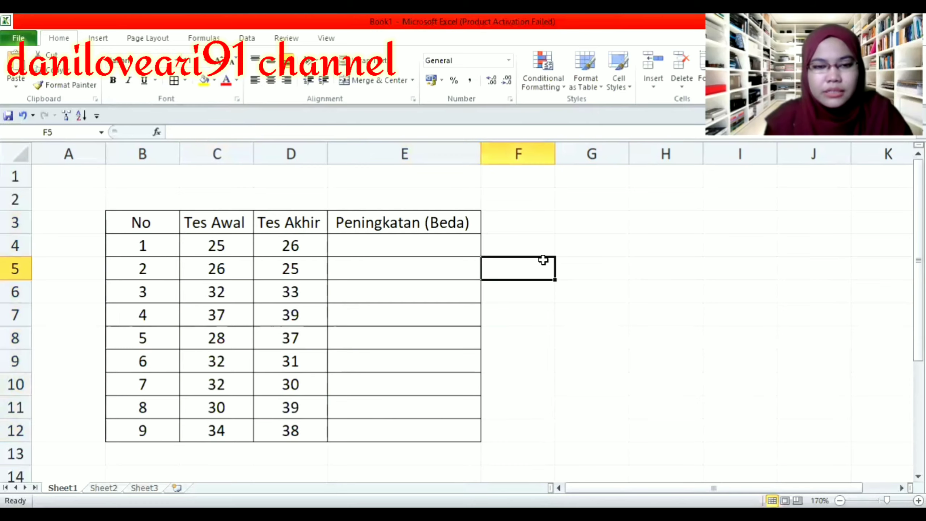
{"action": "left_click", "coordinate": [438, 248]}
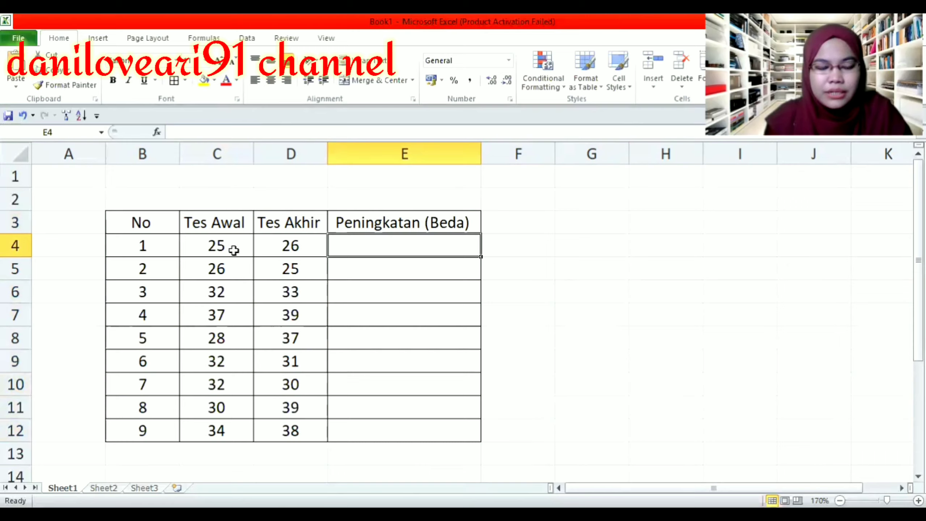
{"action": "left_click", "coordinate": [267, 251]}
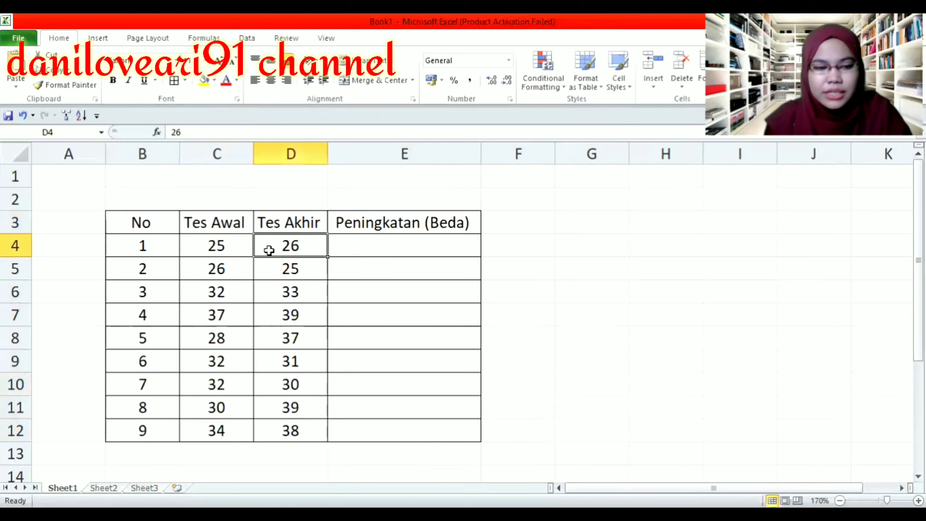
Enter the formula =D4-C4 in cell E4 to subtract Tes Awal from Tes Akhir.
{"action": "left_click", "coordinate": [378, 243]}
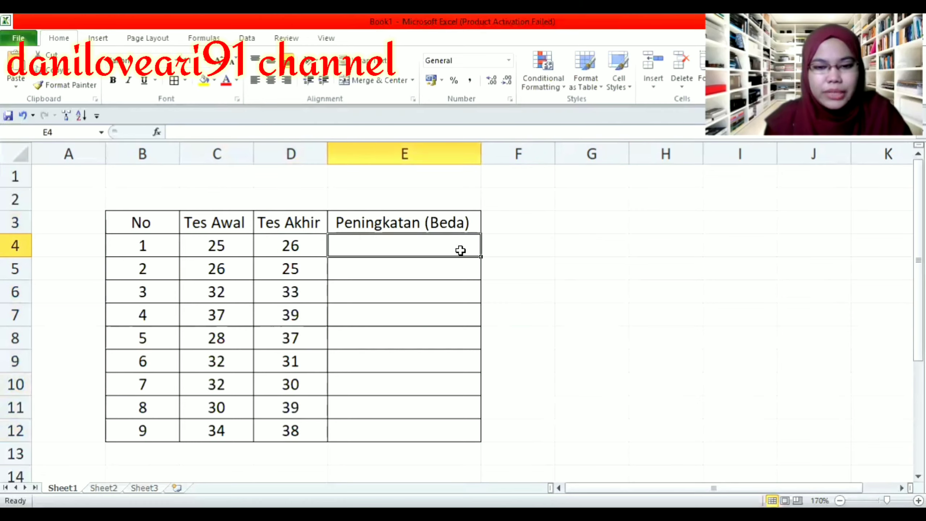
{"action": "type", "text": "="}
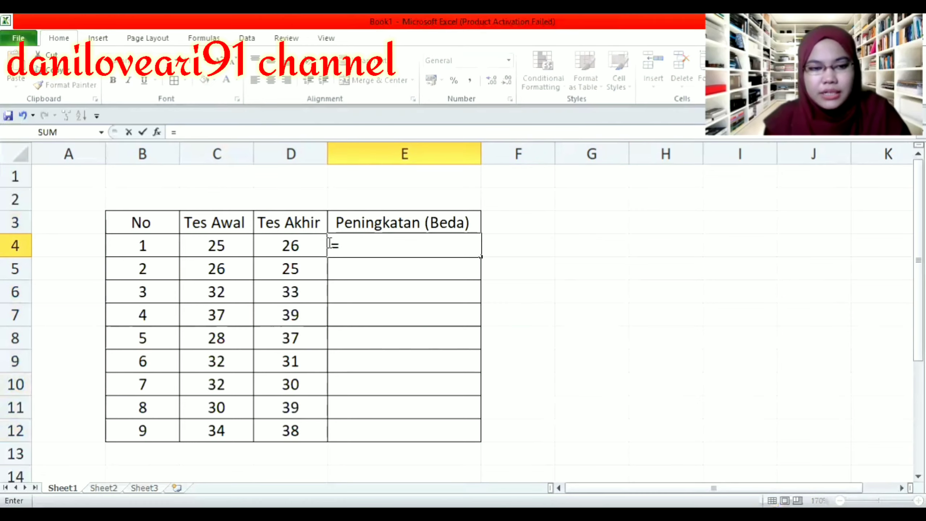
{"action": "left_click", "coordinate": [281, 243]}
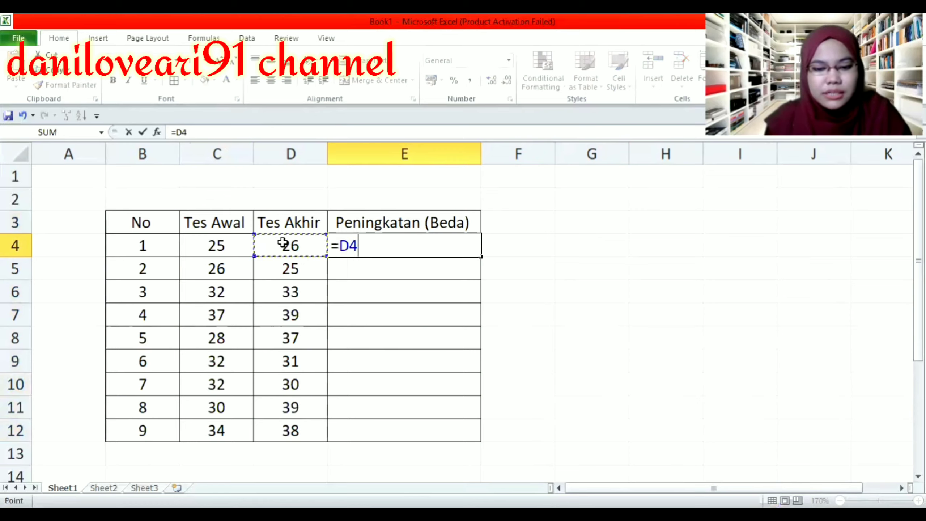
{"action": "type", "text": "-"}
{"action": "left_click", "coordinate": [233, 242]}
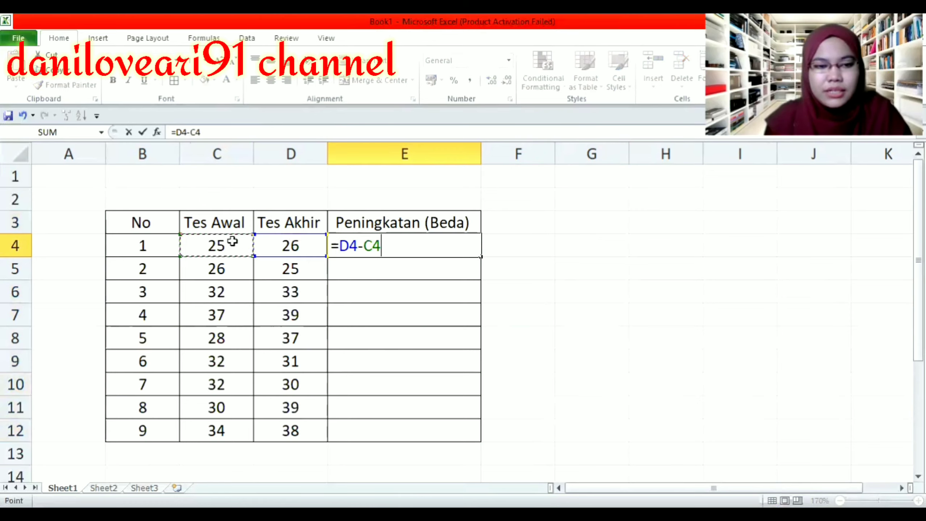
{"action": "key", "text": "Return"}
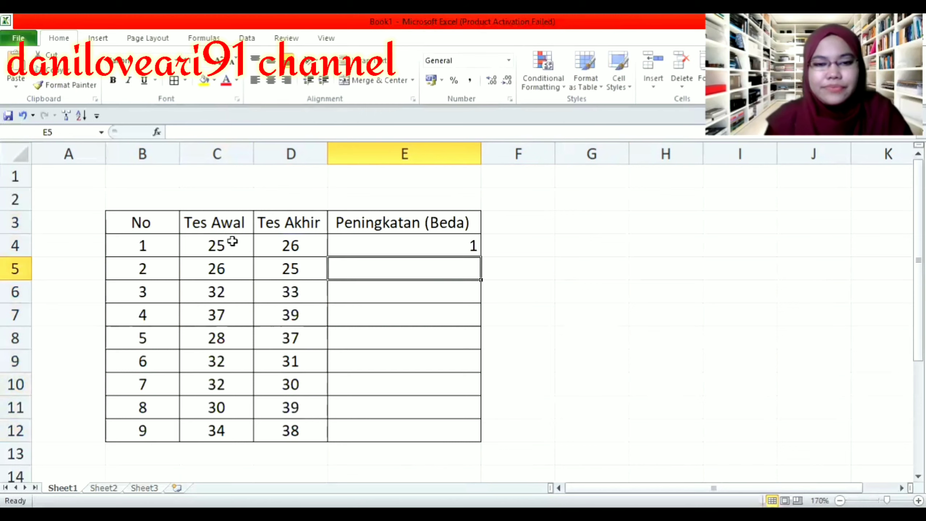
Fill the difference formula from E4 down to E12 and center the results.
{"action": "left_click", "coordinate": [401, 247]}
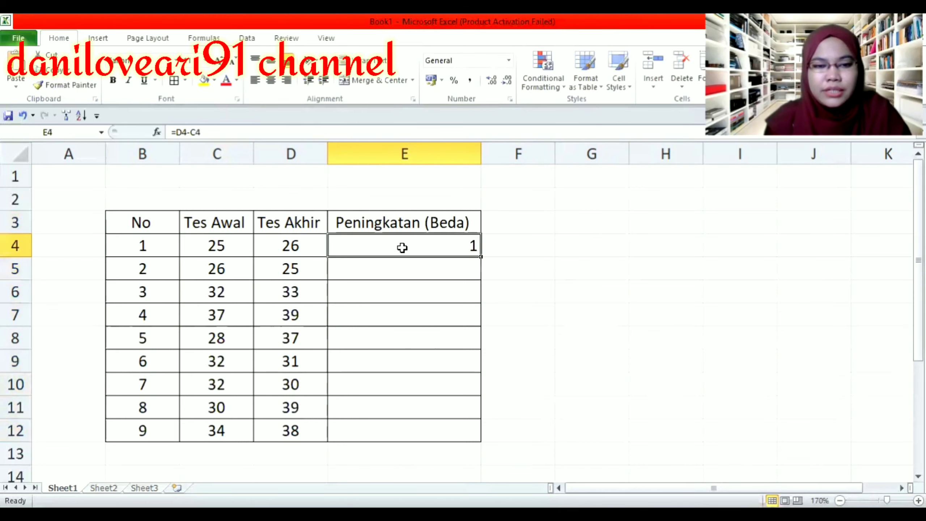
{"action": "left_click_drag", "start_coordinate": [481, 256], "coordinate": [482, 439]}
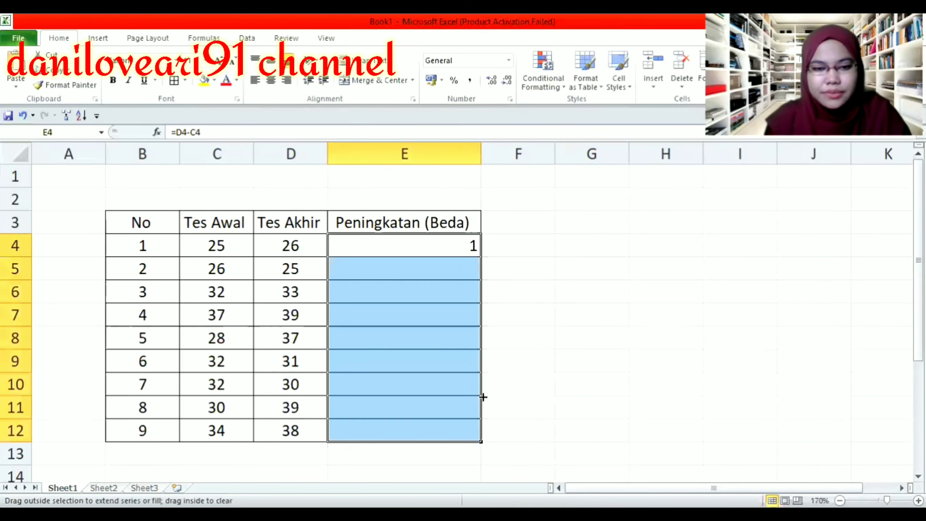
{"action": "left_click", "coordinate": [276, 87]}
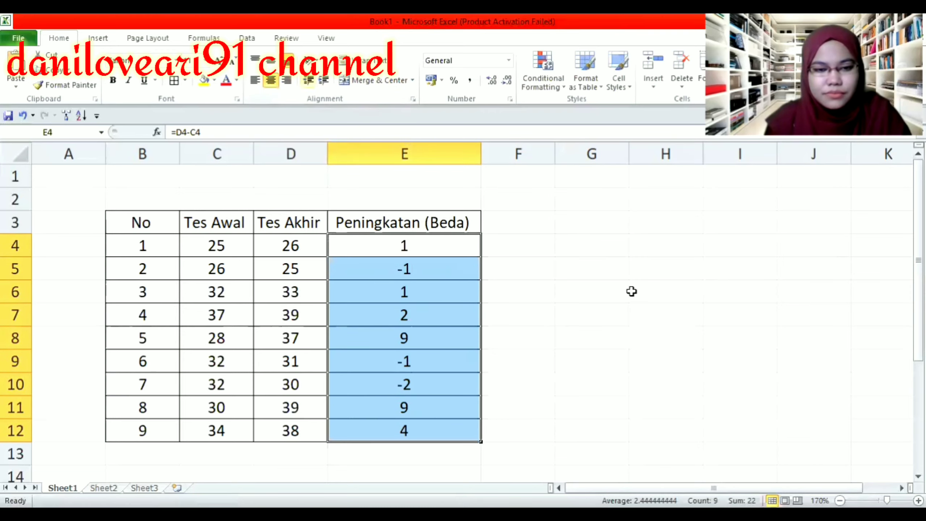
Paste the copied equation object t = B/(SB/√n) beside the table, over columns F and G.
{"action": "left_click", "coordinate": [602, 306]}
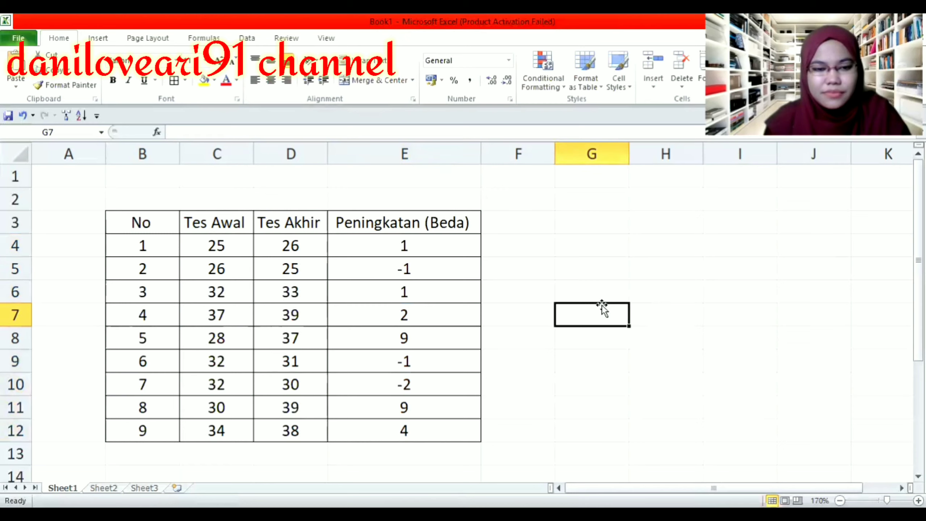
{"action": "key", "text": "ctrl+v"}
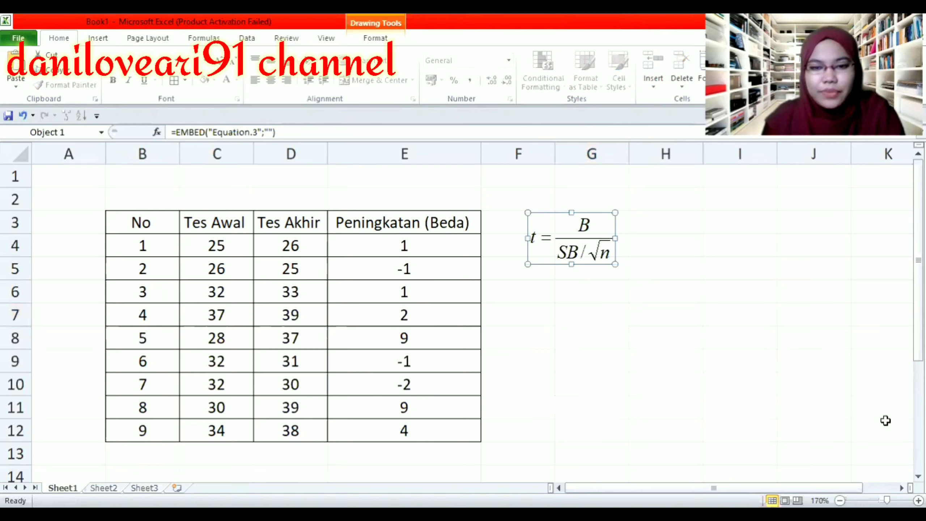
{"action": "left_click", "coordinate": [676, 241]}
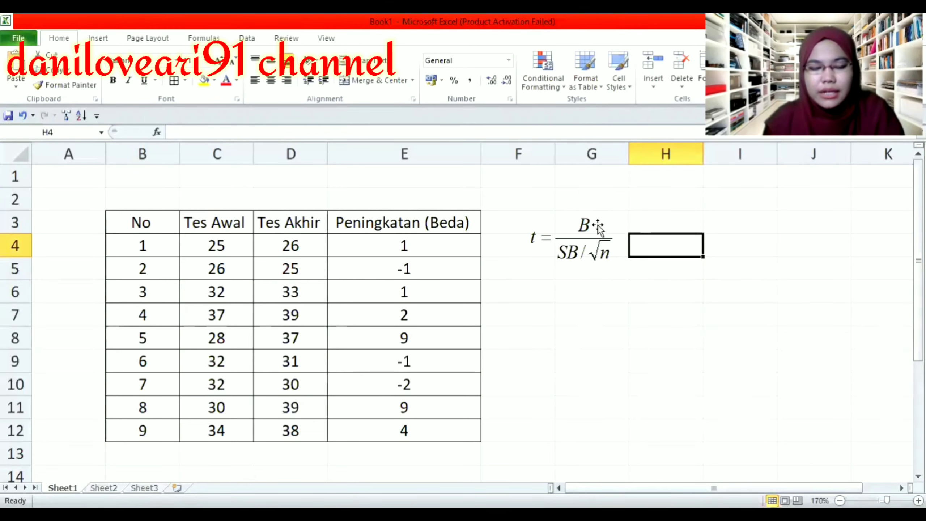
Fill the Peningkatan (Beda) column, cells E3 to E12, with the standard yellow color.
{"action": "left_click", "coordinate": [424, 223]}
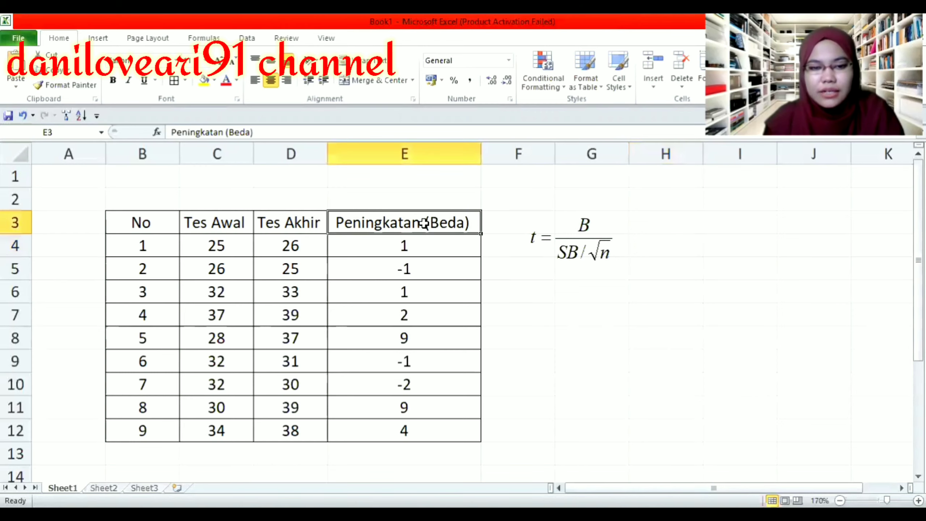
{"action": "left_click_drag", "start_coordinate": [424, 223], "coordinate": [456, 431]}
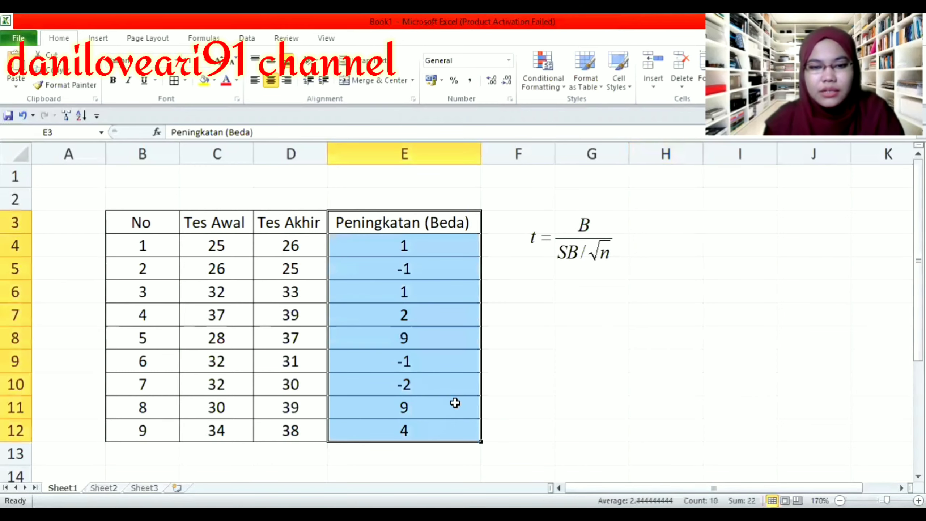
{"action": "left_click", "coordinate": [211, 82]}
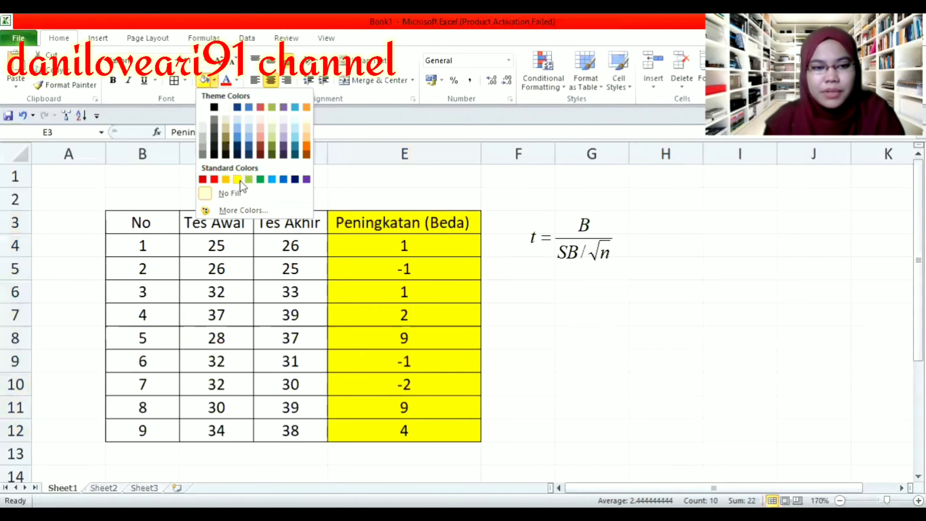
{"action": "left_click", "coordinate": [240, 181]}
{"action": "left_click", "coordinate": [599, 363]}
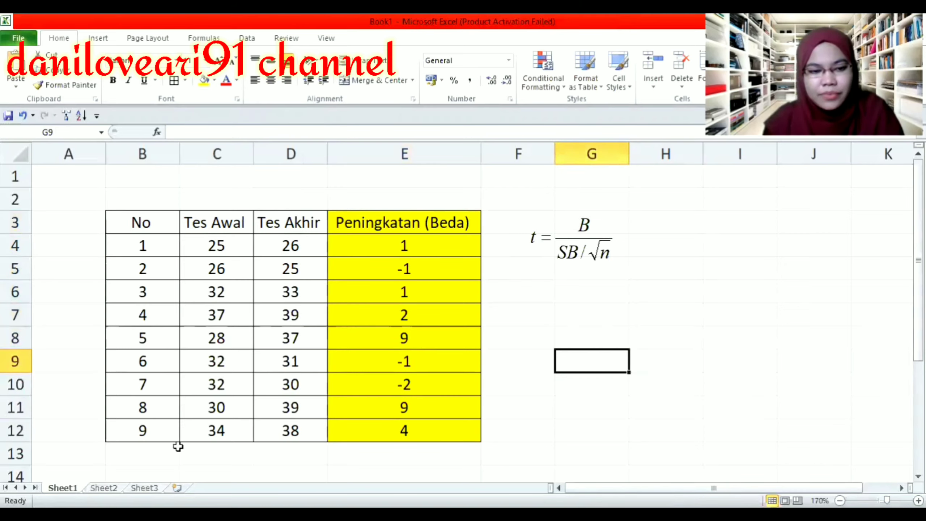
Calculate the average of the differences E4:E12 in cell E13 with the AVERAGE function.
{"action": "key", "text": "Left"}
{"action": "key", "text": "Left"}
{"action": "key", "text": "Down"}
{"action": "key", "text": "Down"}
{"action": "key", "text": "Down"}
{"action": "key", "text": "Down"}
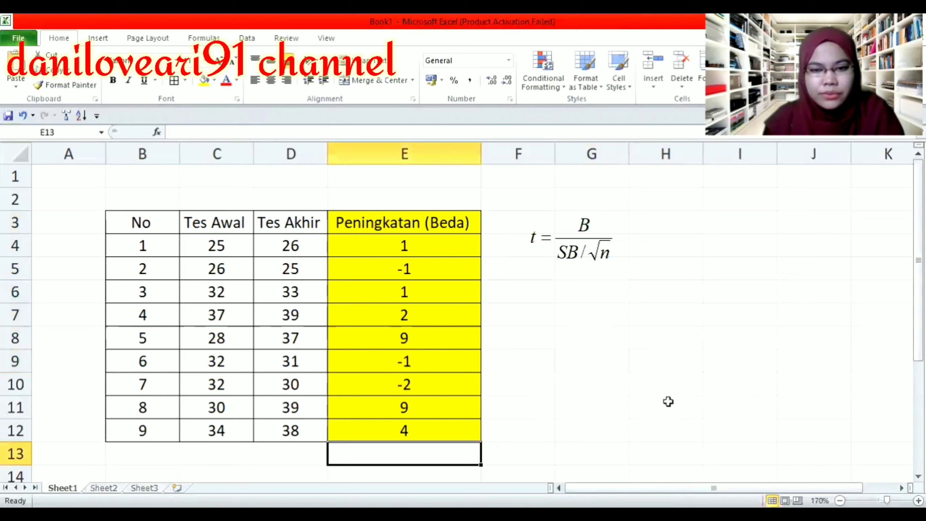
{"action": "left_click", "coordinate": [918, 476]}
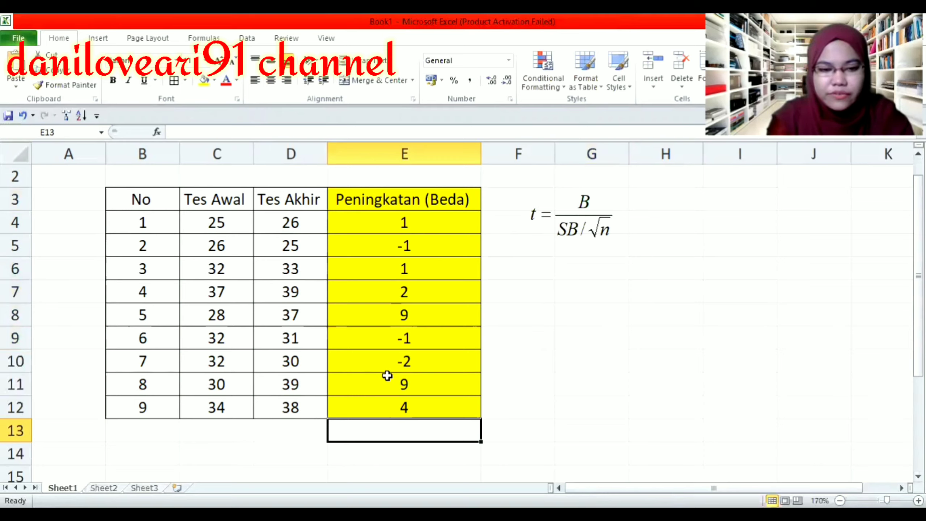
{"action": "type", "text": "="}
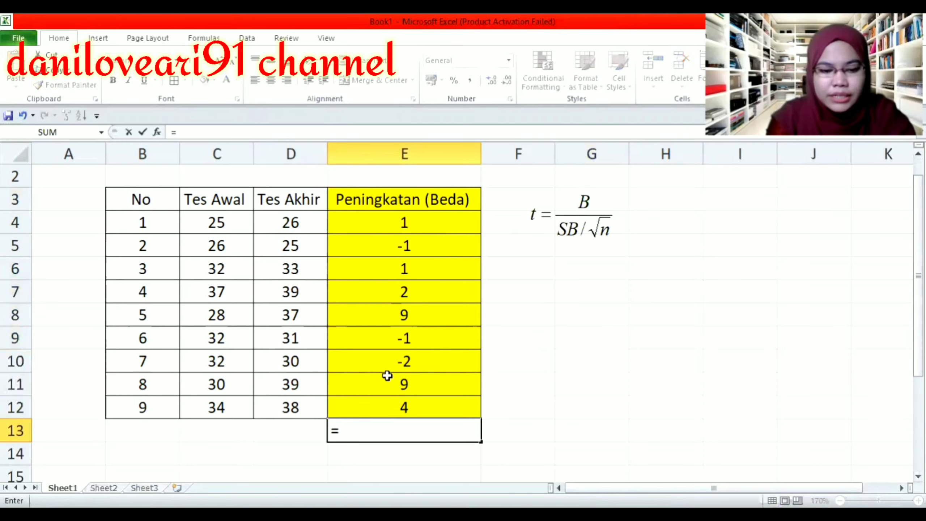
{"action": "type", "text": "av"}
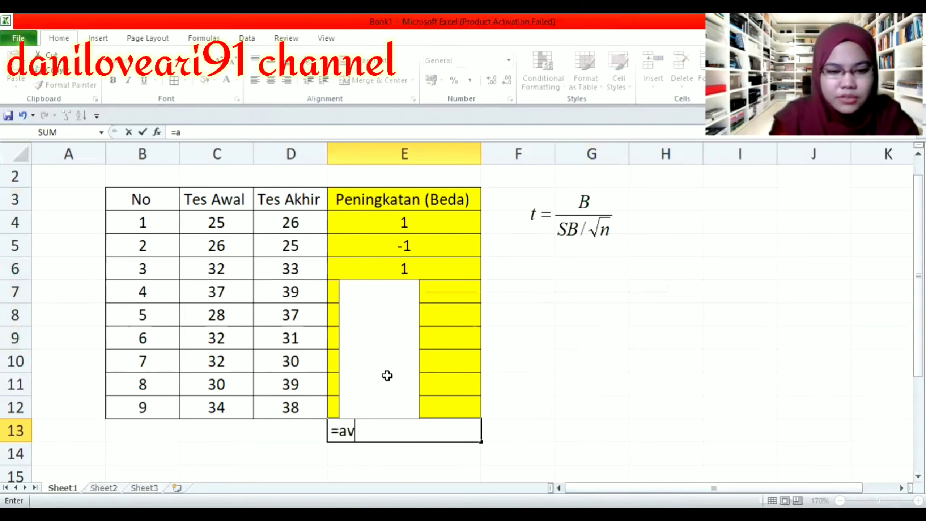
{"action": "type", "text": "erage("}
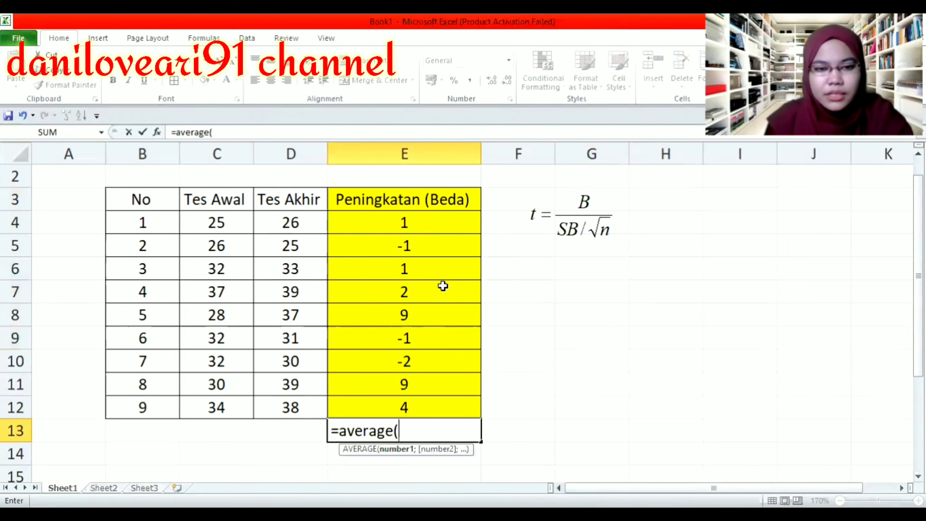
{"action": "left_click_drag", "start_coordinate": [424, 221], "coordinate": [426, 401]}
{"action": "key", "text": "Return"}
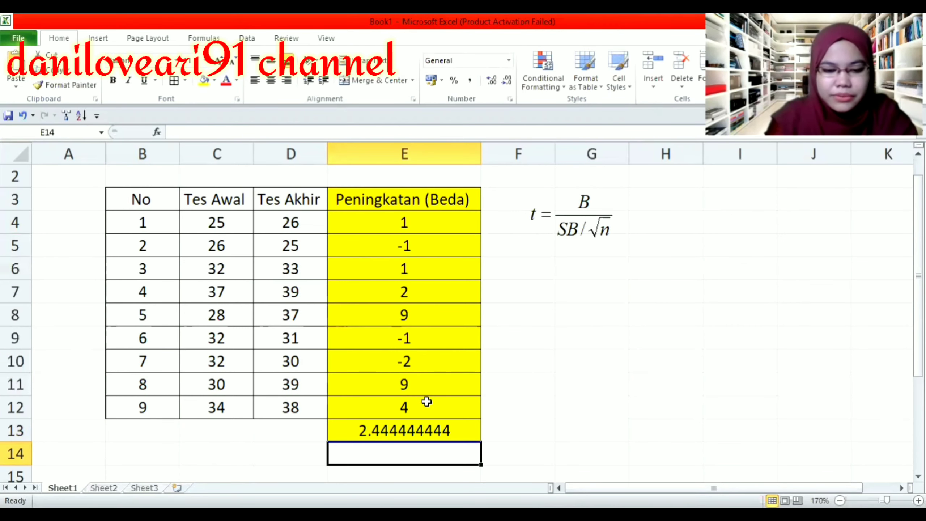
Calculate the standard deviation of the differences E4:E12 in cell E14 with the STDEV function.
{"action": "type", "text": "=s"}
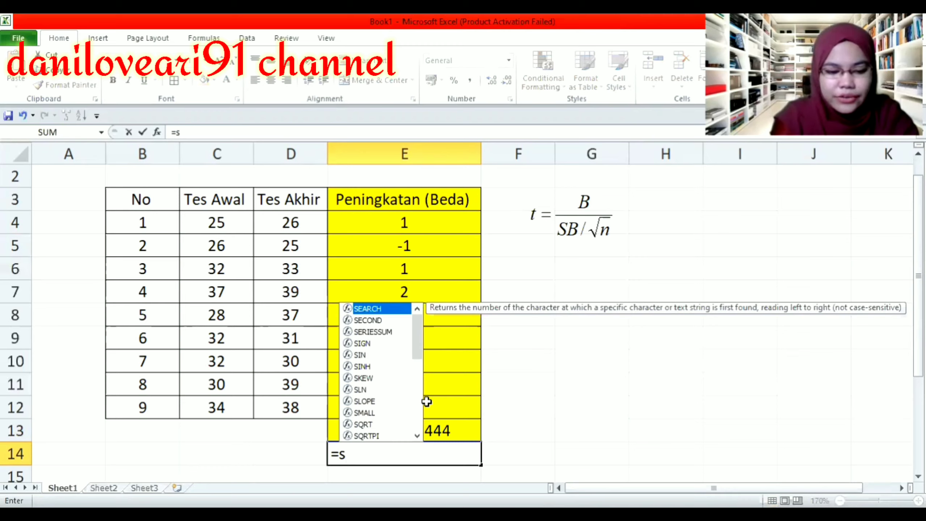
{"action": "type", "text": "tdev("}
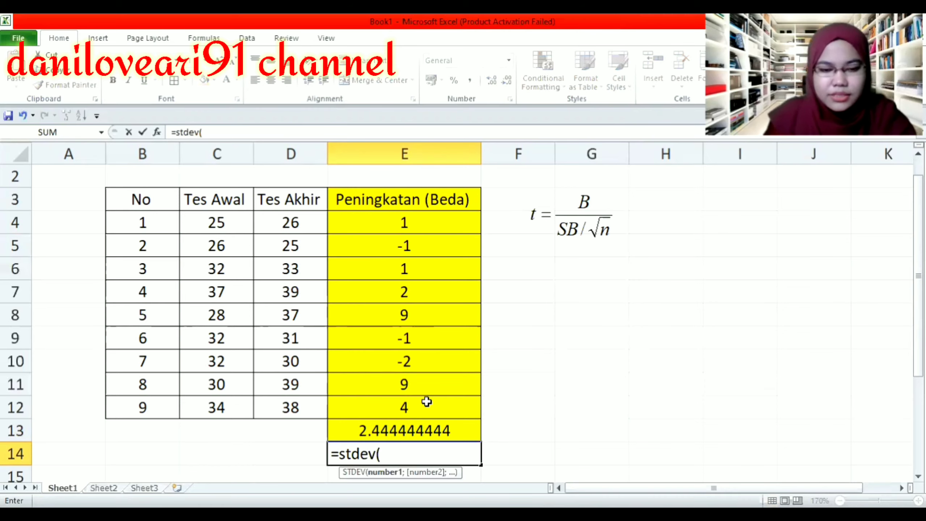
{"action": "left_click_drag", "start_coordinate": [420, 220], "coordinate": [405, 407]}
{"action": "key", "text": "Return"}
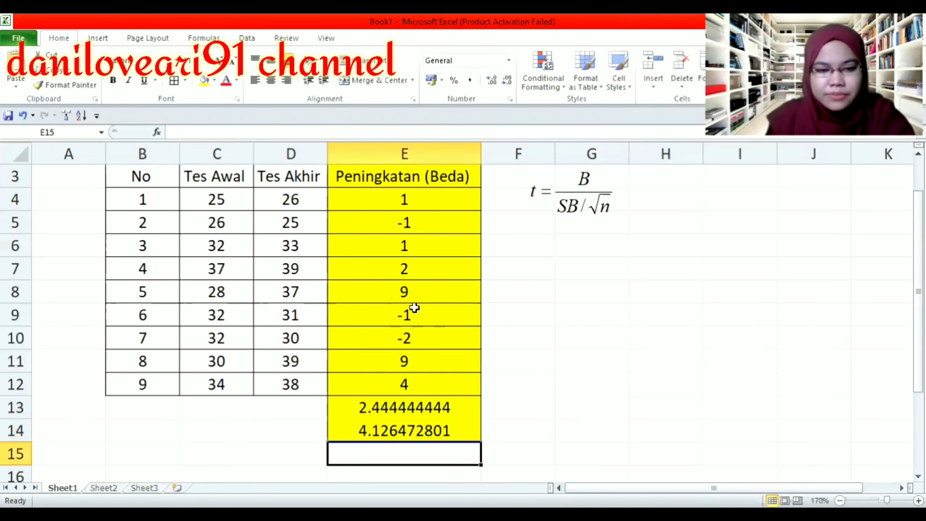
Reduce the average and standard deviation in E13 and E14 to two decimal places.
{"action": "key", "text": "Up"}
{"action": "key", "text": "Up"}
{"action": "key", "text": "shift+Down"}
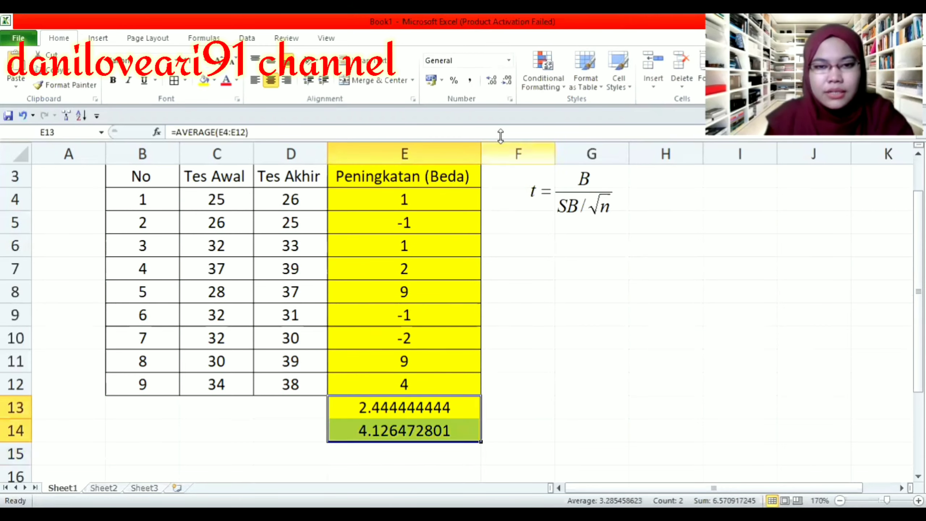
{"action": "left_click", "coordinate": [507, 80]}
{"action": "left_click", "coordinate": [507, 80]}
{"action": "left_click", "coordinate": [506, 80]}
{"action": "left_click", "coordinate": [506, 80]}
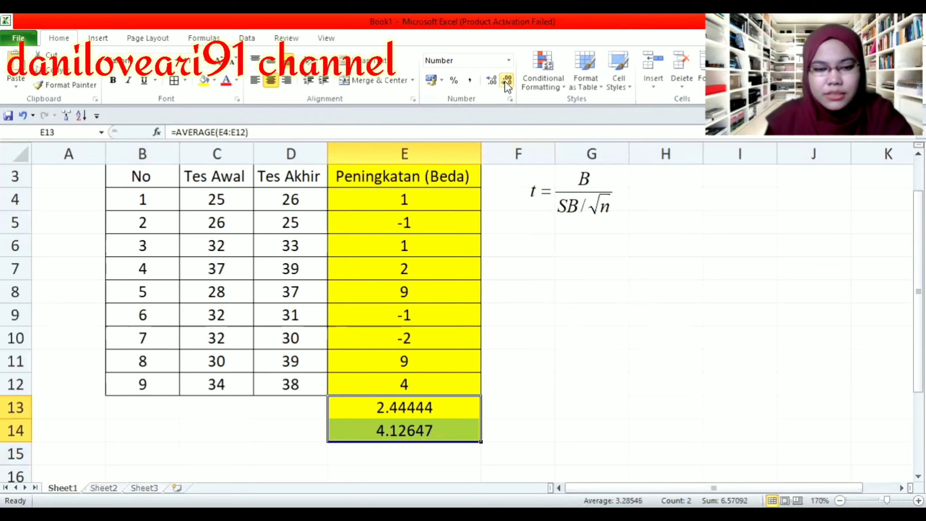
{"action": "left_click", "coordinate": [507, 80]}
{"action": "left_click", "coordinate": [506, 80]}
{"action": "left_click", "coordinate": [507, 80]}
{"action": "left_click", "coordinate": [558, 338]}
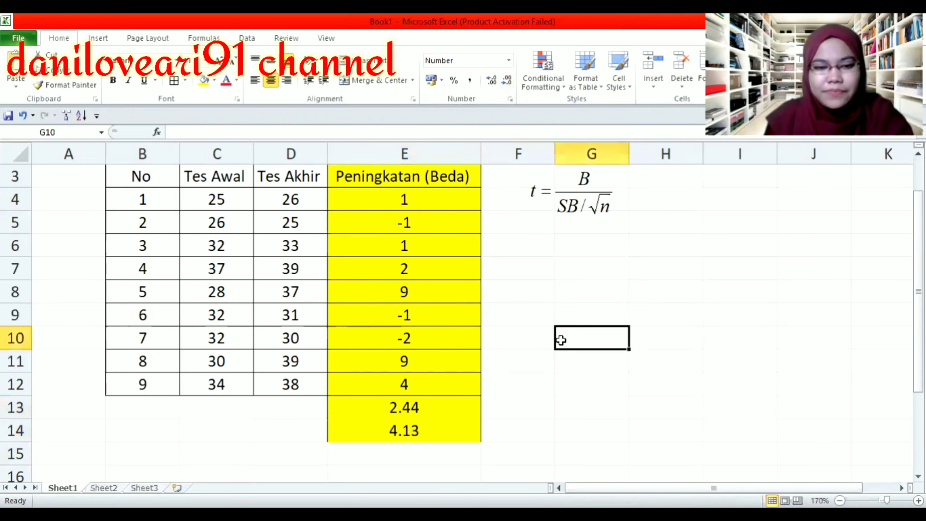
Label the average row "Rata2" in cell D13 and the standard deviation row "S" in cell D14.
{"action": "left_click", "coordinate": [265, 416]}
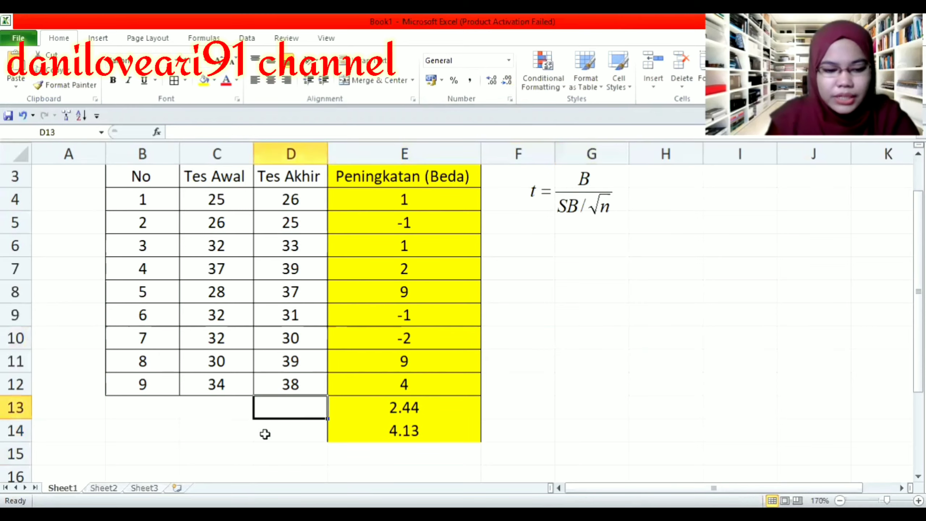
{"action": "type", "text": "Rata2"}
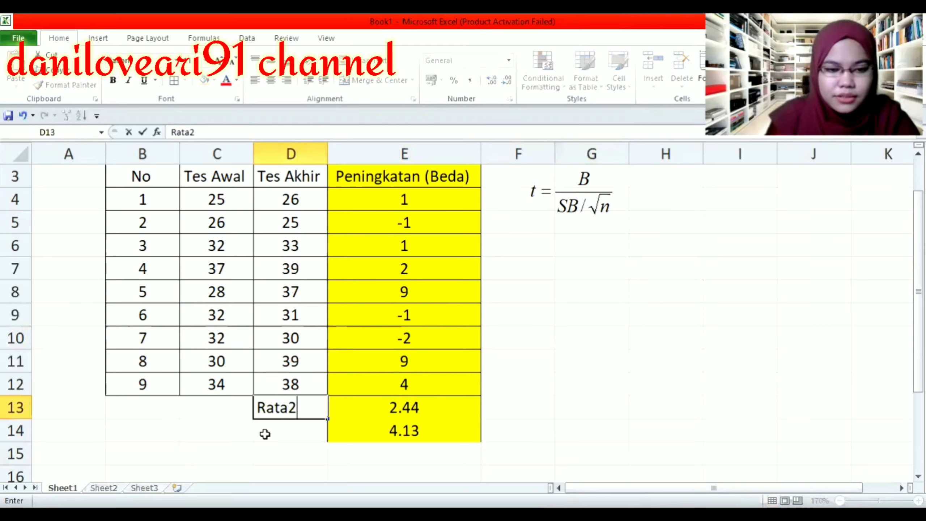
{"action": "key", "text": "Return"}
{"action": "type", "text": "S"}
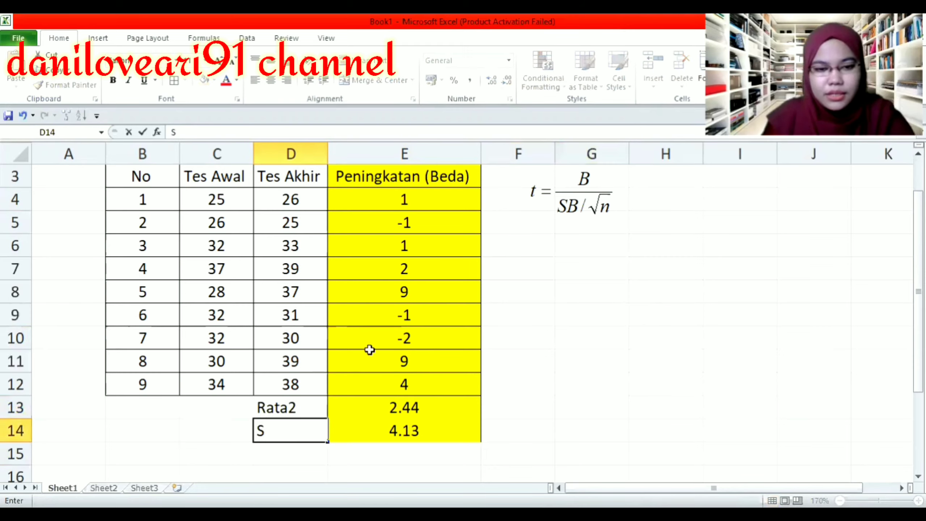
{"action": "left_click", "coordinate": [592, 353]}
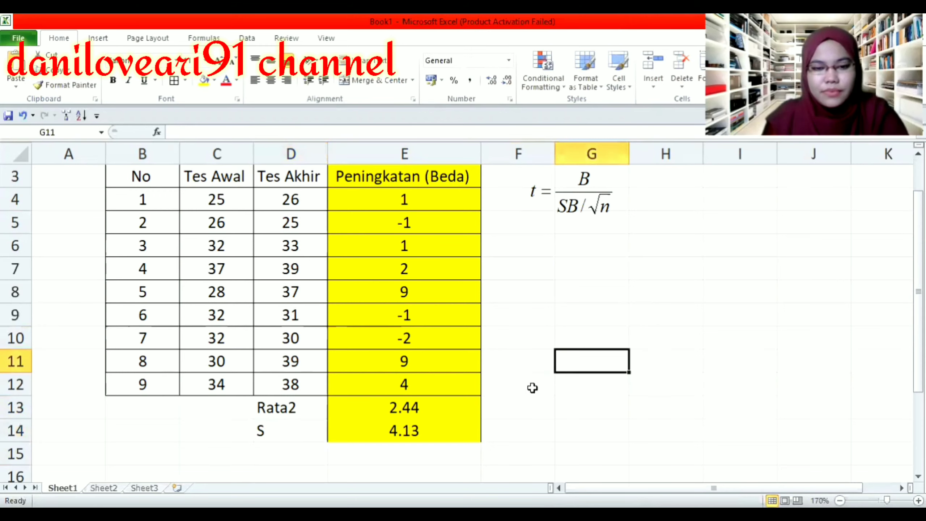
Enter the formula symbols "B" in cell F13 and "SB" in cell F14.
{"action": "left_click", "coordinate": [512, 403]}
{"action": "type", "text": "B"}
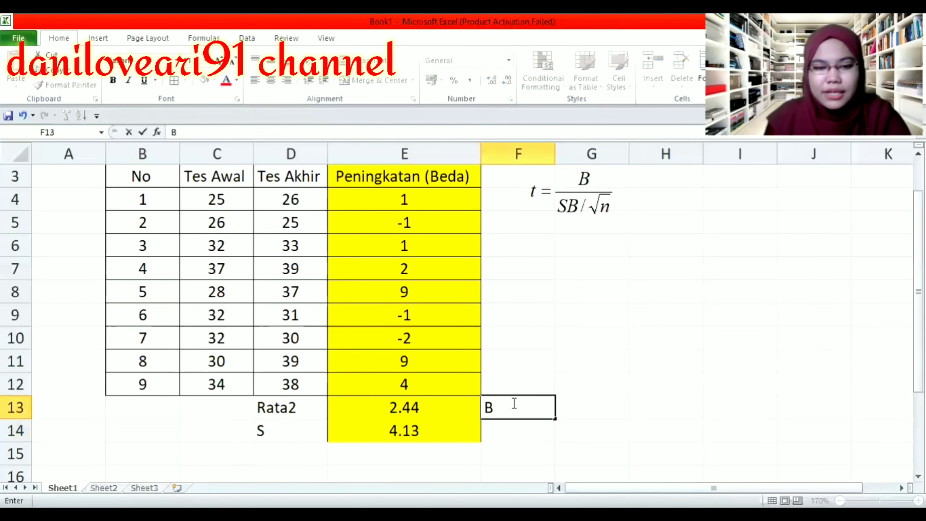
{"action": "key", "text": "Return"}
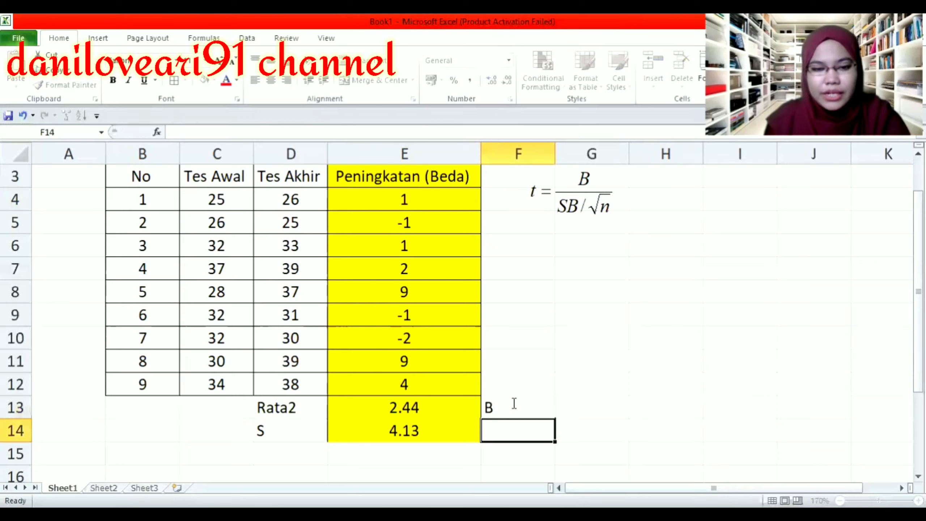
{"action": "type", "text": "SB"}
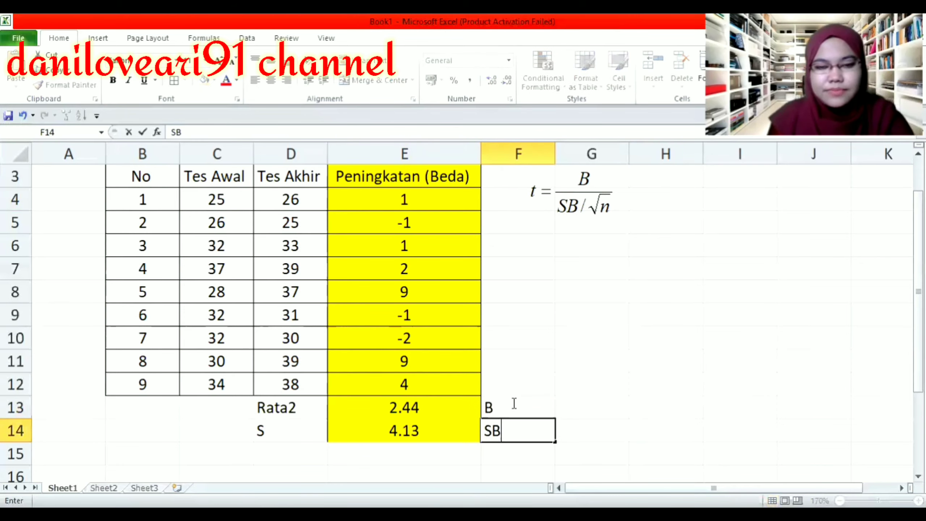
{"action": "left_click", "coordinate": [623, 383]}
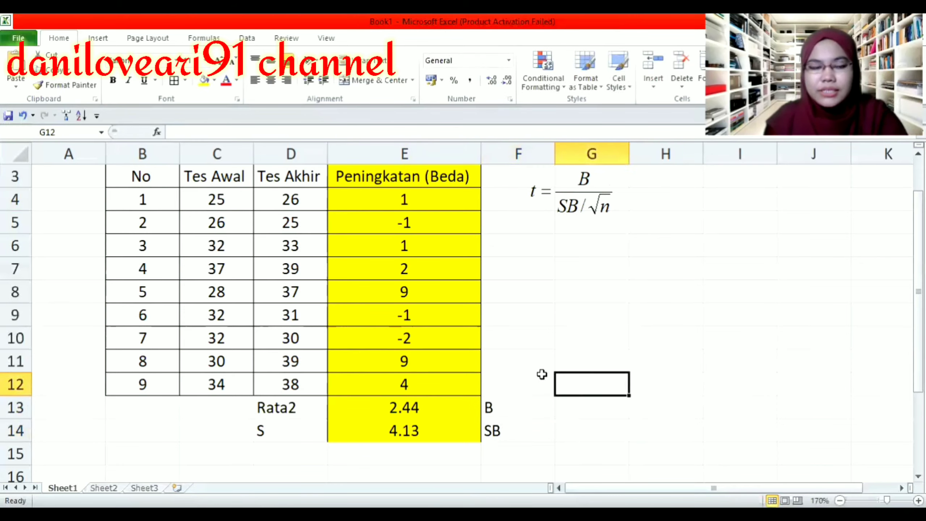
Nudge the embedded t formula slightly right and down beside the difference column.
{"action": "left_click", "coordinate": [572, 199]}
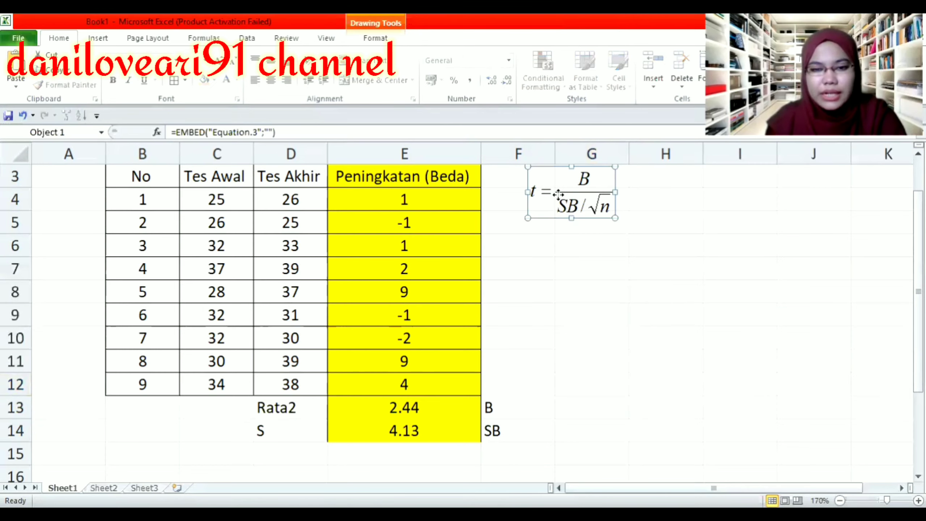
{"action": "left_click_drag", "start_coordinate": [569, 201], "coordinate": [570, 202]}
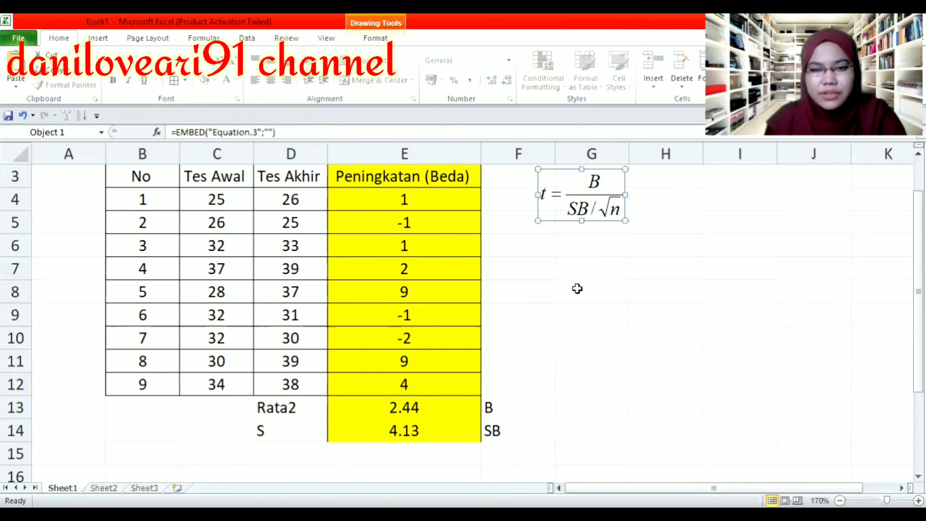
{"action": "key", "text": "Escape"}
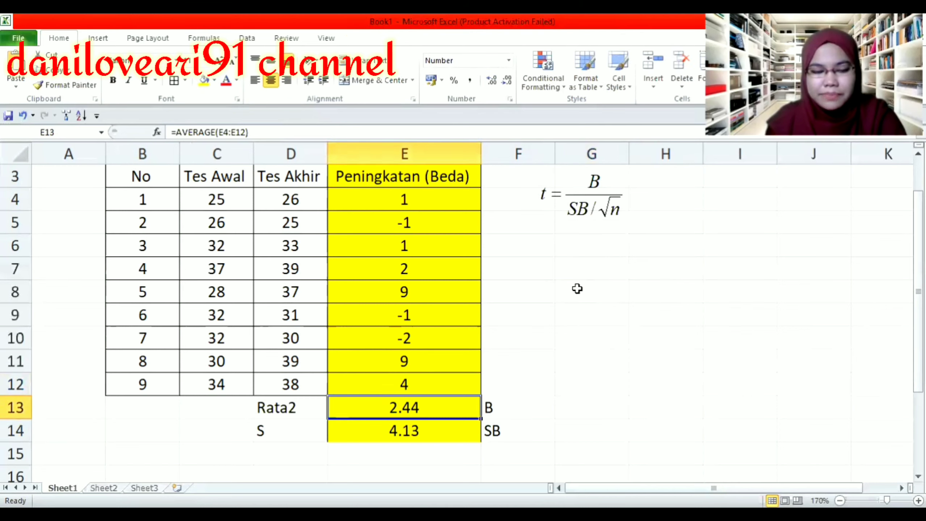
{"action": "key", "text": "Down"}
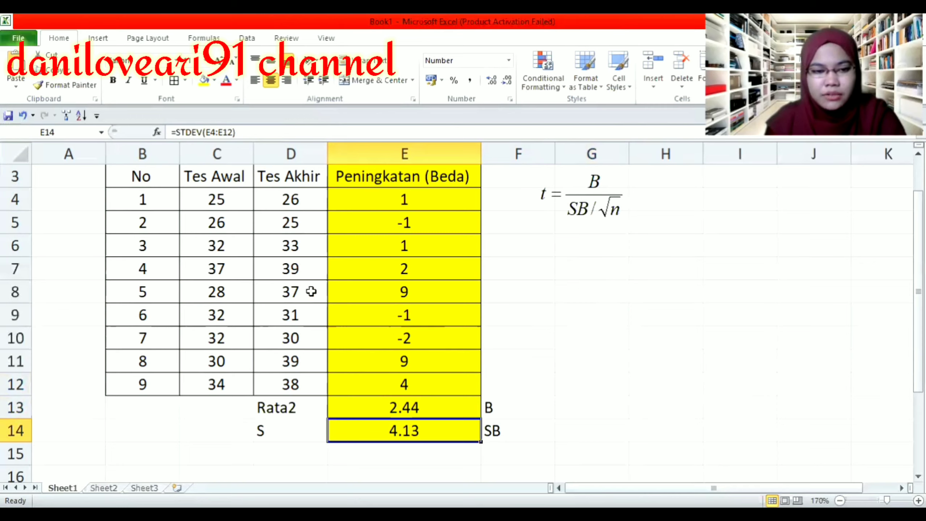
Change the seventh Tes Akhir score in D10 to 34 and add borders to the results in E13:E14.
{"action": "left_click", "coordinate": [303, 337]}
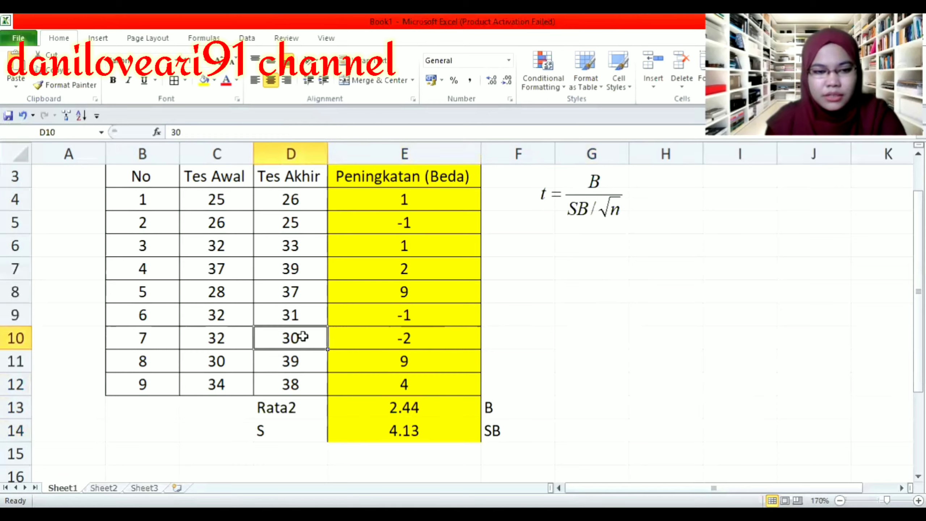
{"action": "type", "text": "34"}
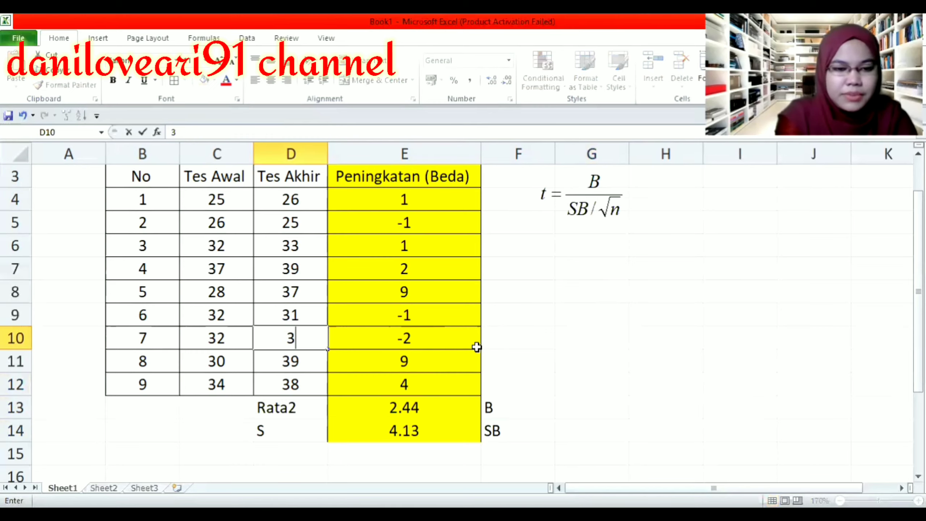
{"action": "left_click", "coordinate": [546, 334]}
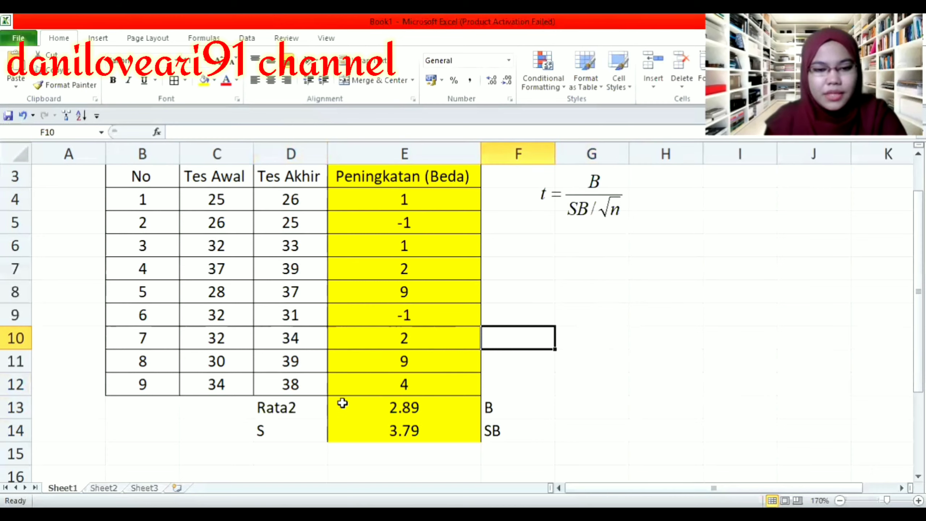
{"action": "left_click_drag", "start_coordinate": [343, 403], "coordinate": [342, 403]}
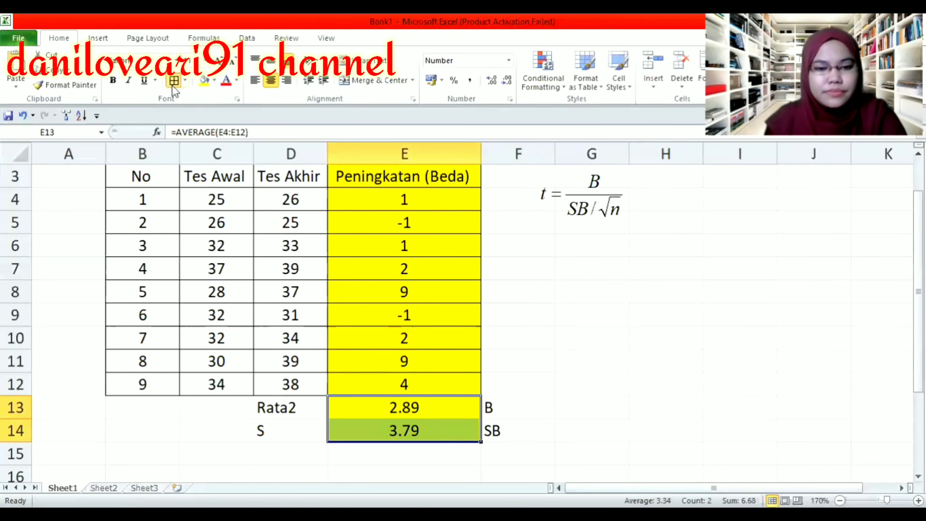
{"action": "left_click", "coordinate": [642, 363]}
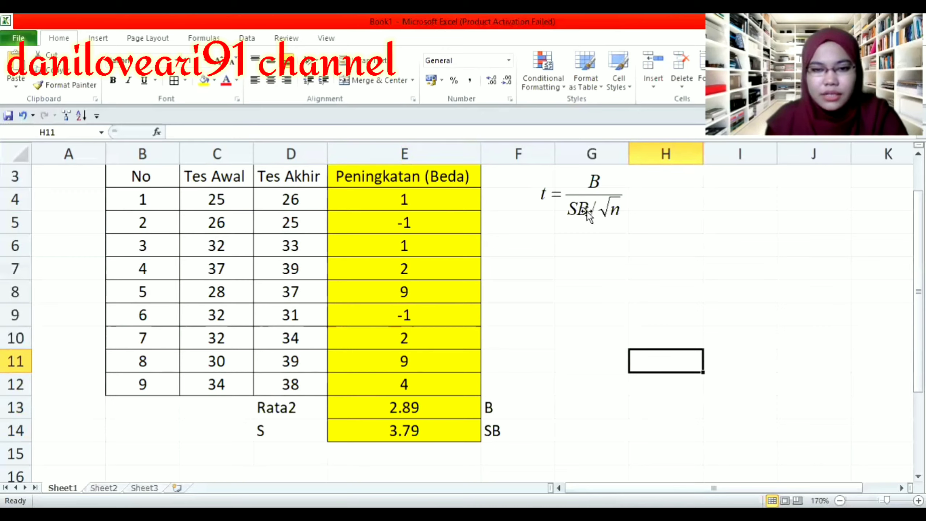
Shift the embedded t formula a little further right over column G.
{"action": "left_click", "coordinate": [598, 212]}
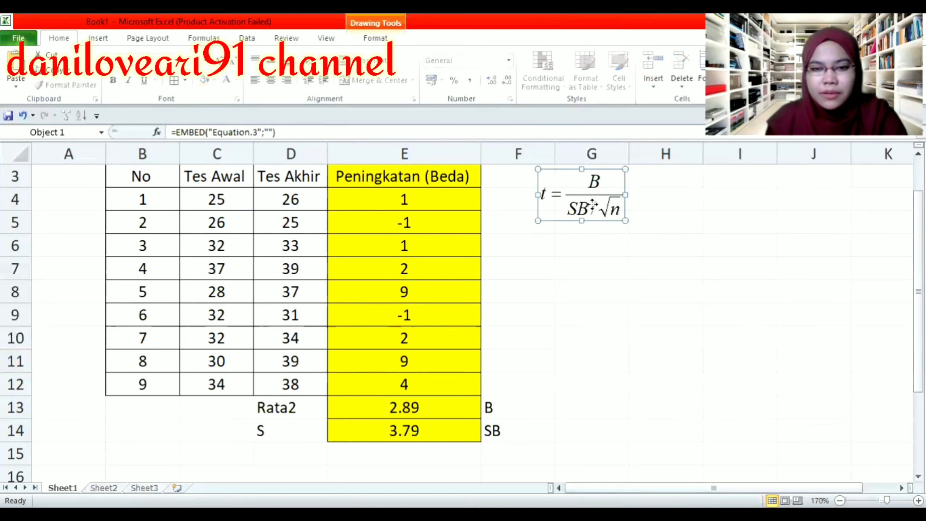
{"action": "left_click_drag", "start_coordinate": [598, 213], "coordinate": [603, 213]}
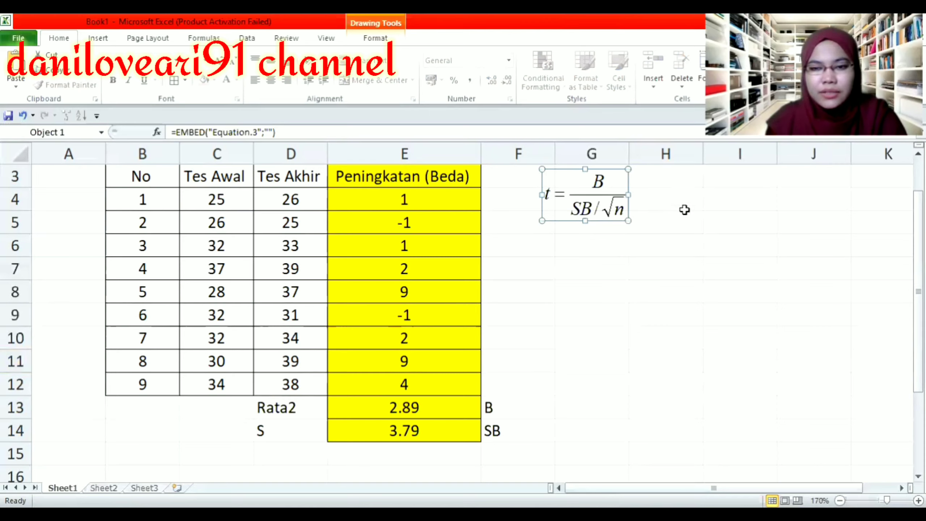
{"action": "left_click", "coordinate": [726, 194]}
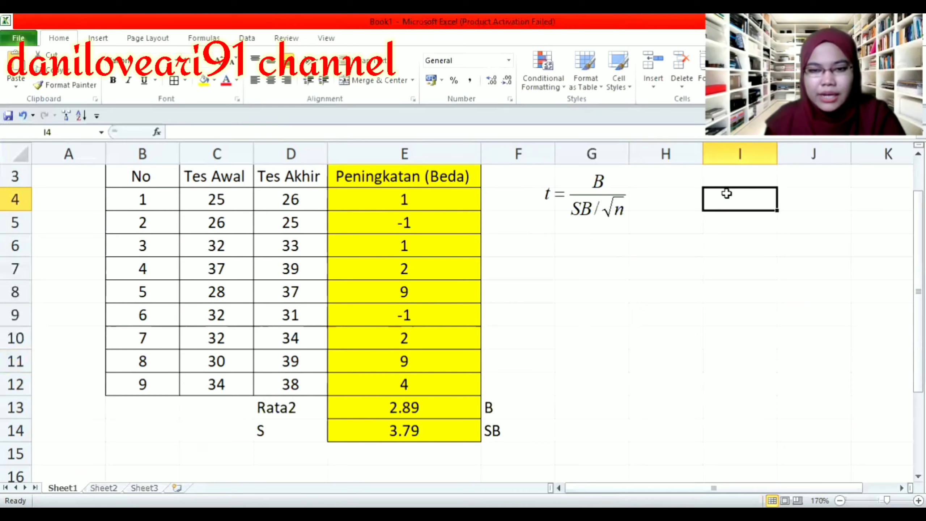
Calculate the square root of the sample size in cell I4 with =SQRT(9).
{"action": "left_click_drag", "start_coordinate": [727, 193], "coordinate": [413, 260]}
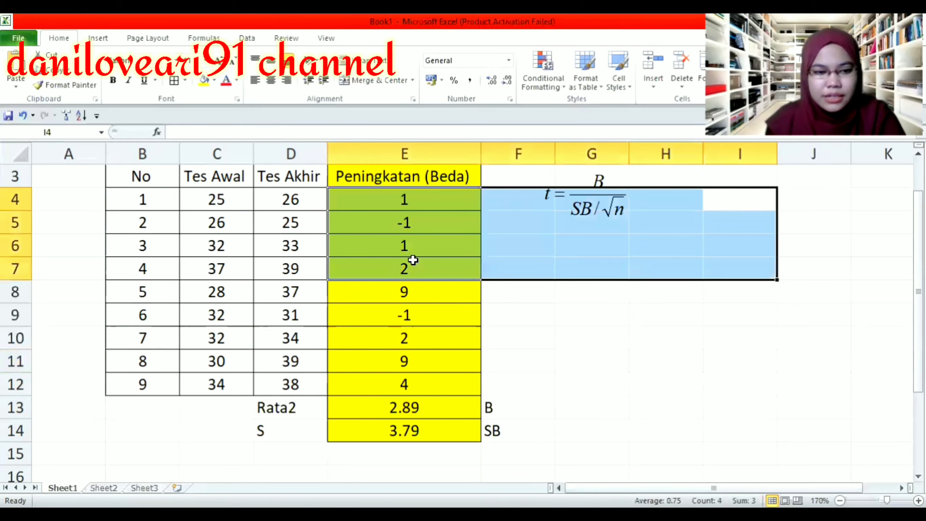
{"action": "left_click", "coordinate": [413, 260]}
{"action": "left_click", "coordinate": [155, 387]}
{"action": "left_click", "coordinate": [734, 202]}
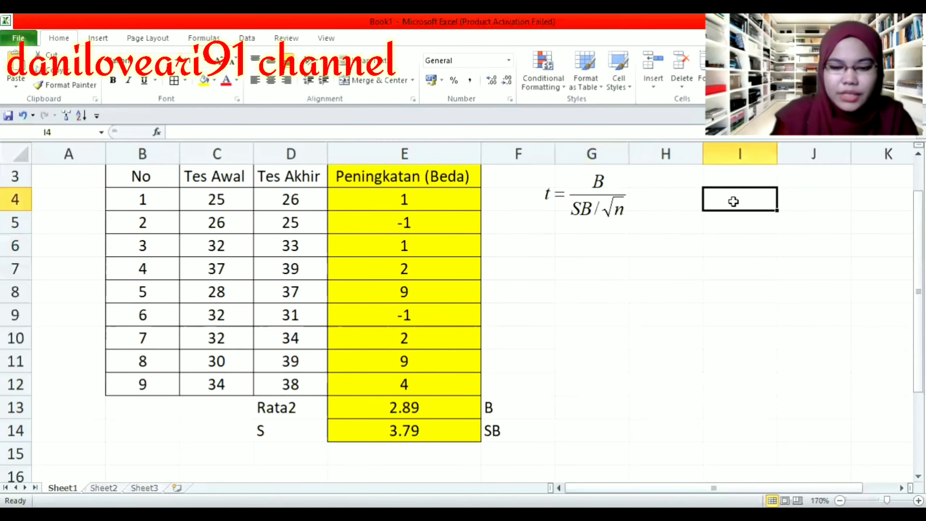
{"action": "type", "text": "="}
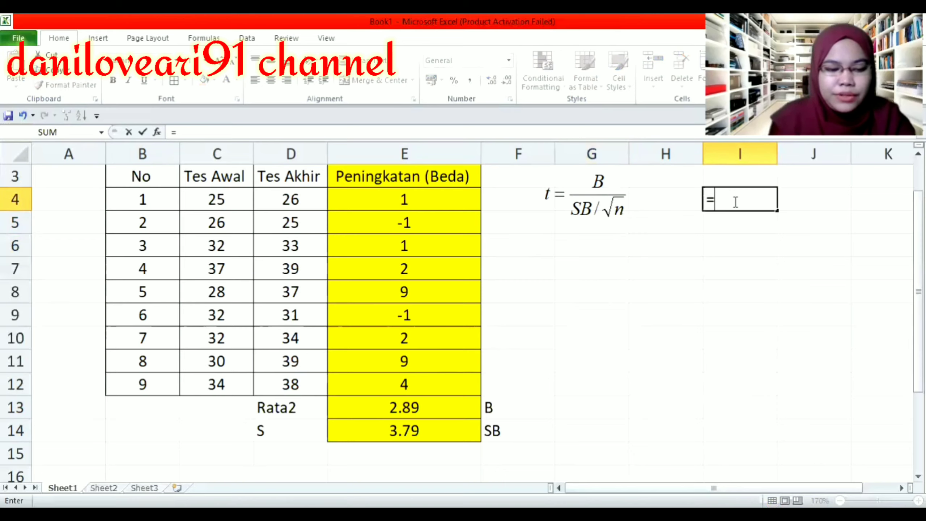
{"action": "type", "text": "SQRT"}
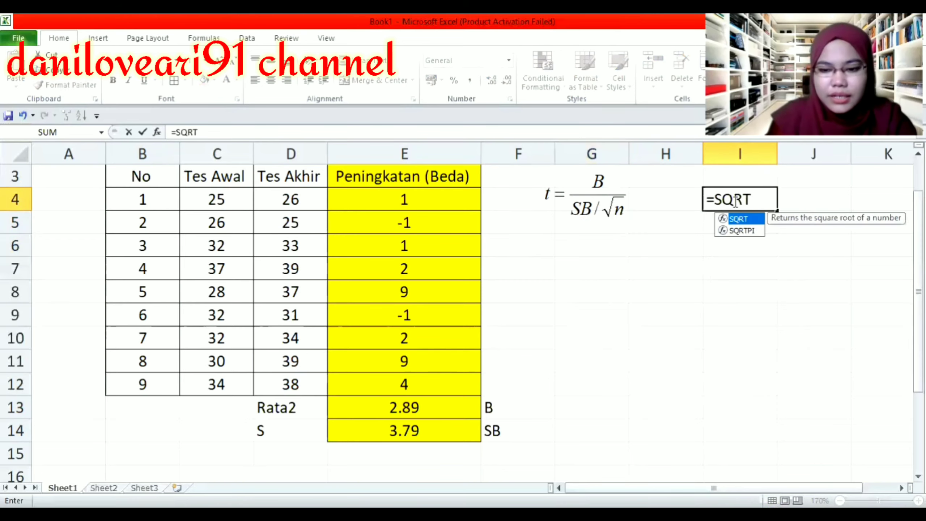
{"action": "type", "text": "(9"}
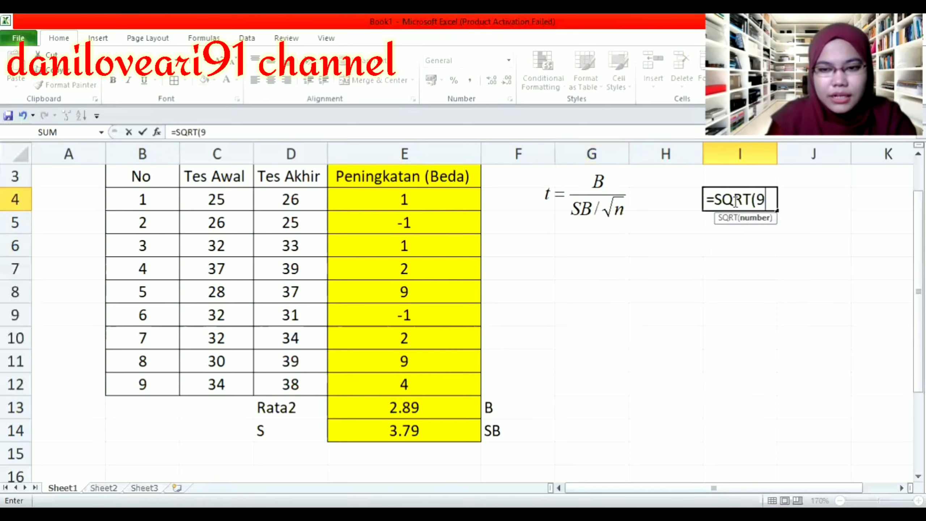
{"action": "type", "text": ")"}
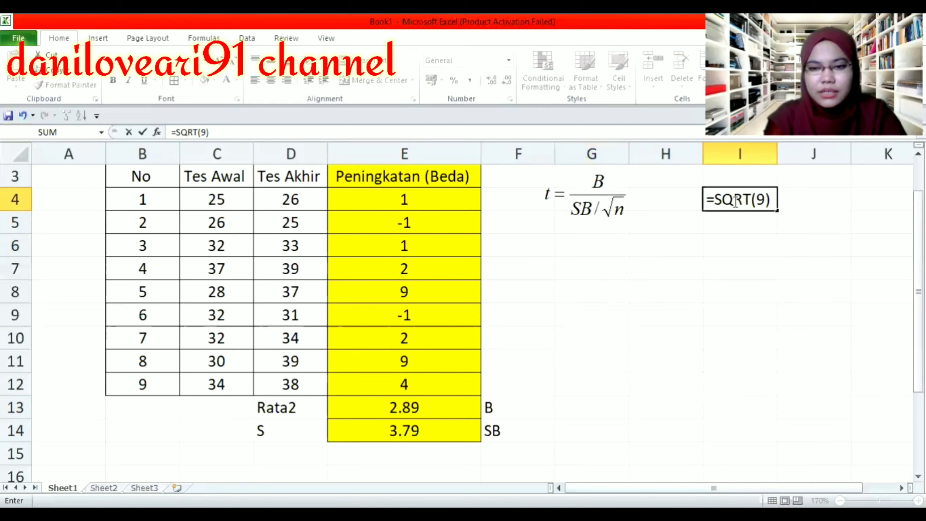
{"action": "key", "text": "Return"}
{"action": "left_click", "coordinate": [733, 201]}
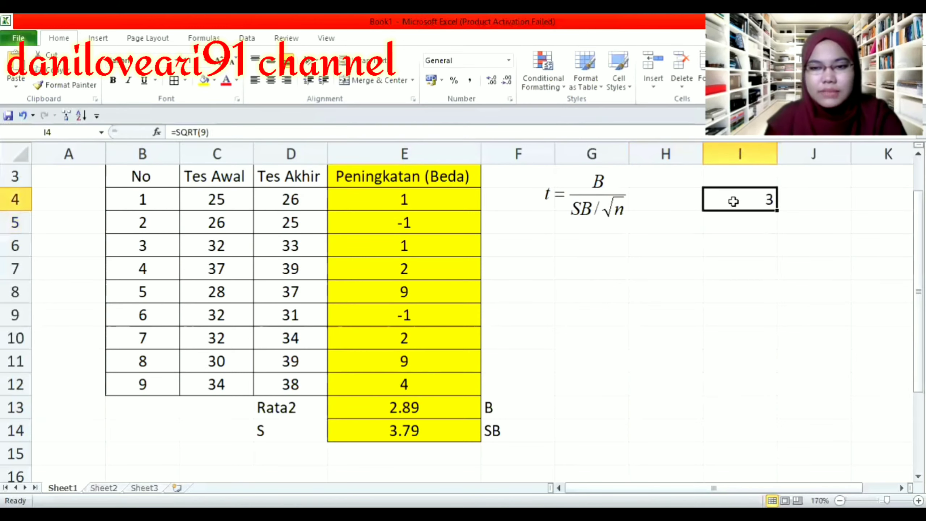
Bring the mean difference into cell G6 as the numerator with =E13.
{"action": "left_click", "coordinate": [604, 245]}
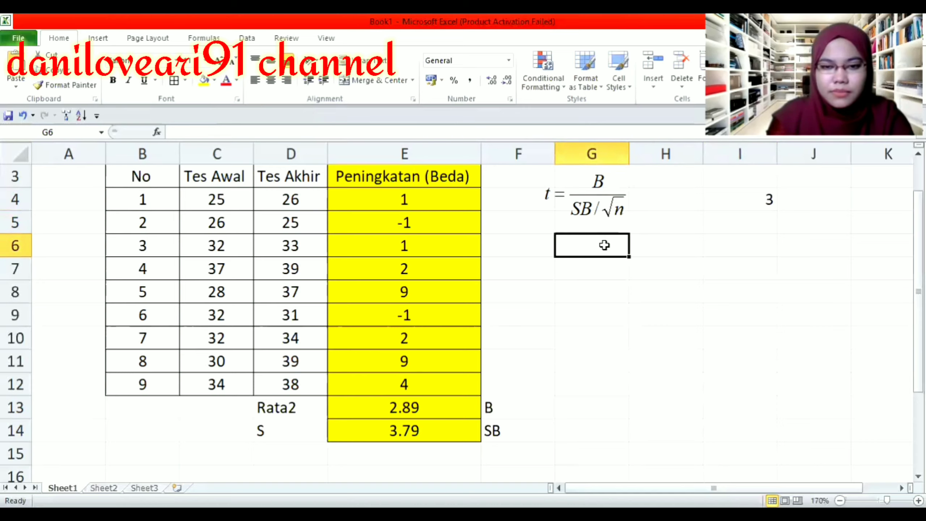
{"action": "type", "text": "="}
{"action": "left_click", "coordinate": [444, 402]}
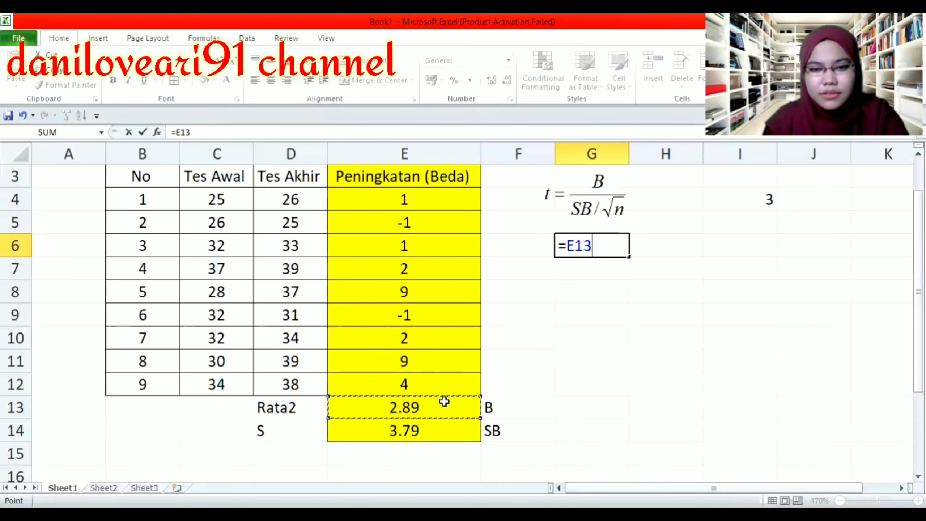
{"action": "key", "text": "Return"}
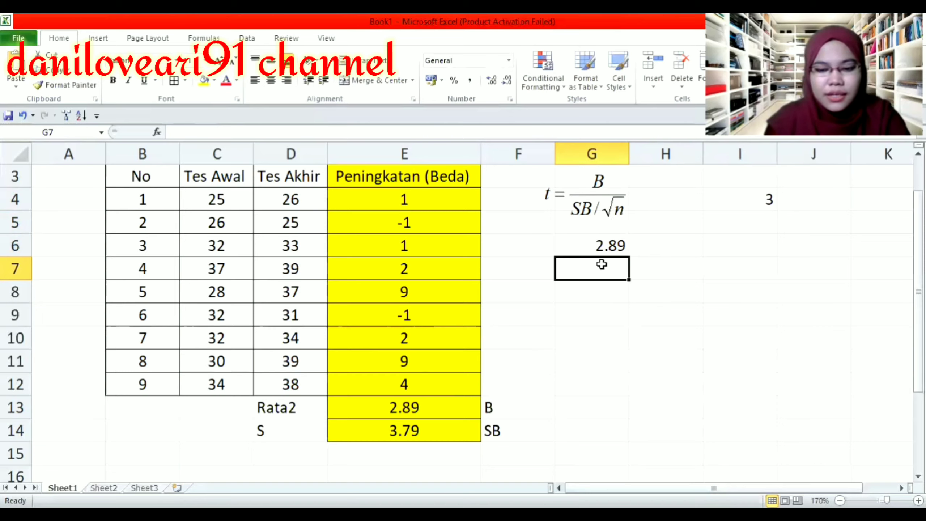
Calculate the formula's denominator SB/√n in cell G7 with =E14/I4.
{"action": "type", "text": "="}
{"action": "key", "text": "Left"}
{"action": "key", "text": "Left"}
{"action": "key", "text": "Down"}
{"action": "key", "text": "Down"}
{"action": "key", "text": "Down"}
{"action": "key", "text": "Down"}
{"action": "key", "text": "Down"}
{"action": "key", "text": "Down"}
{"action": "key", "text": "Down"}
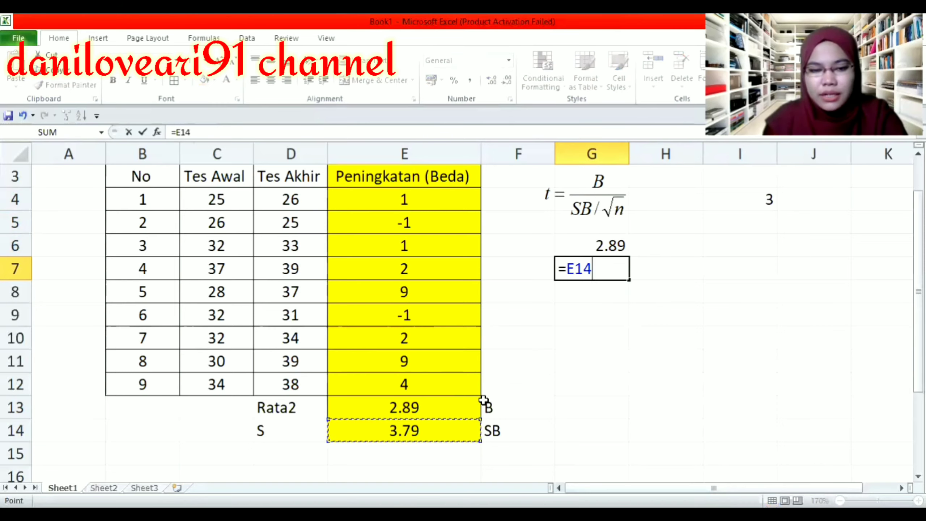
{"action": "type", "text": "/"}
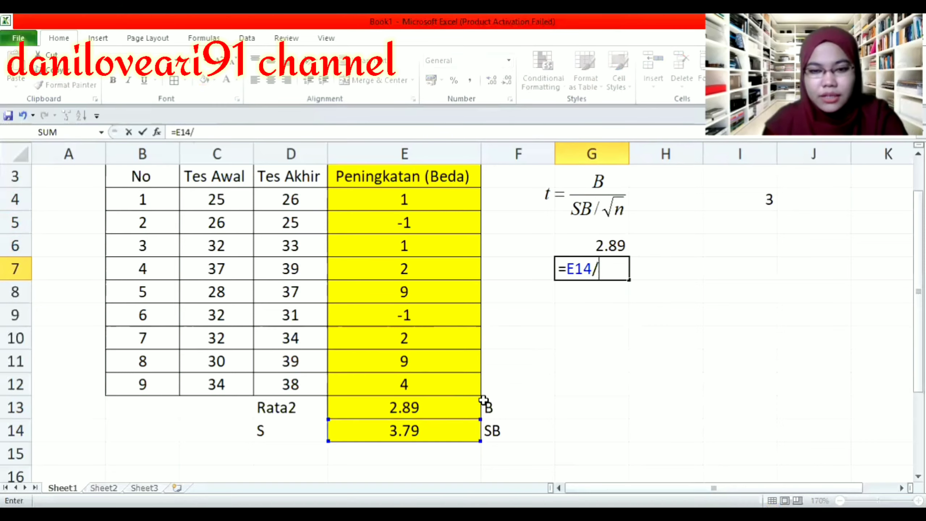
{"action": "left_click", "coordinate": [753, 203]}
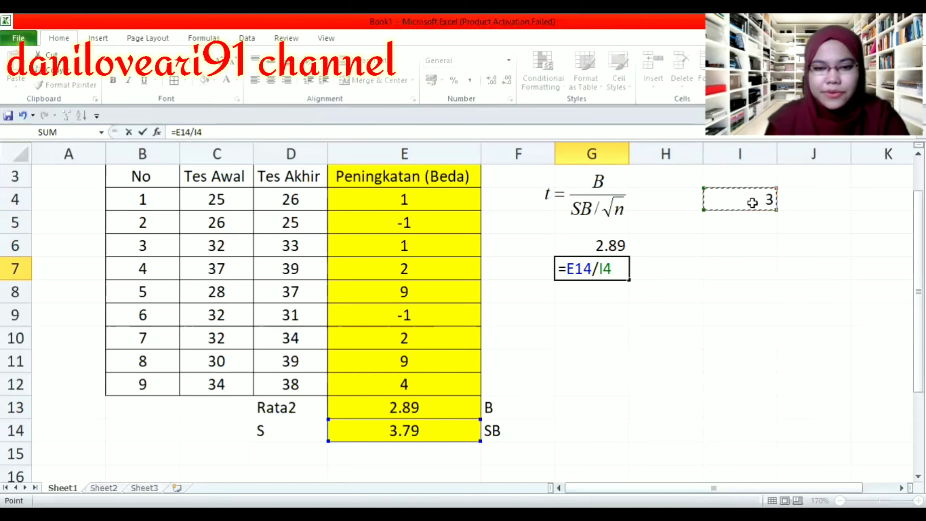
{"action": "key", "text": "Return"}
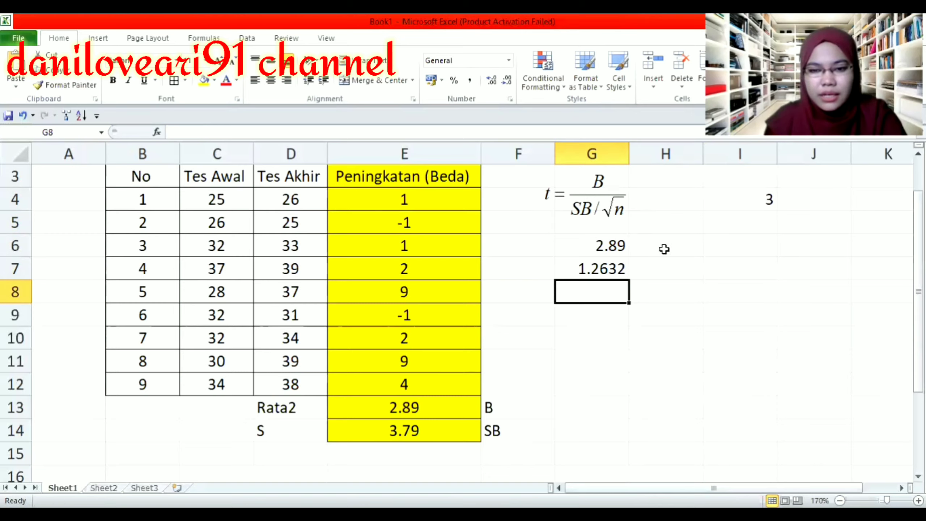
Calculate the t value in cell H6 by dividing the numerator by the denominator with =G6/G7.
{"action": "left_click", "coordinate": [687, 250]}
{"action": "type", "text": "="}
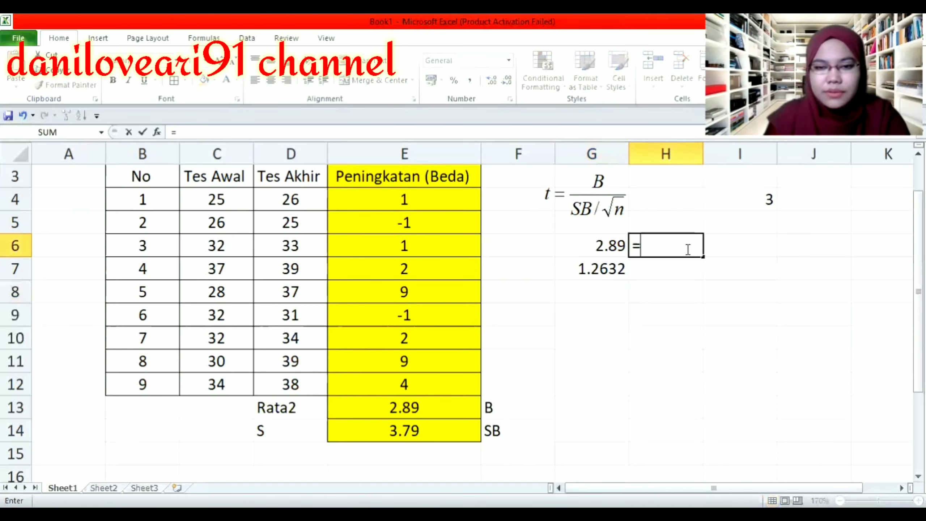
{"action": "left_click", "coordinate": [612, 246]}
{"action": "type", "text": "/"}
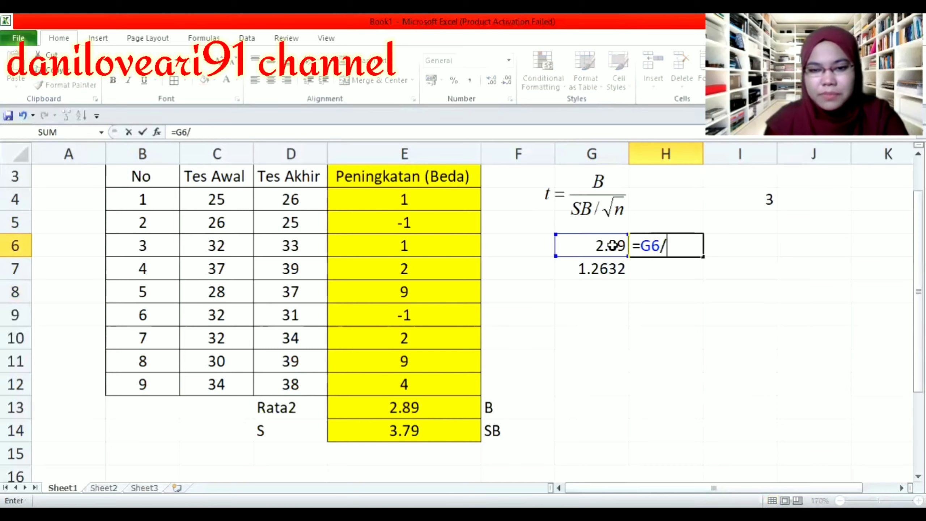
{"action": "left_click", "coordinate": [611, 266]}
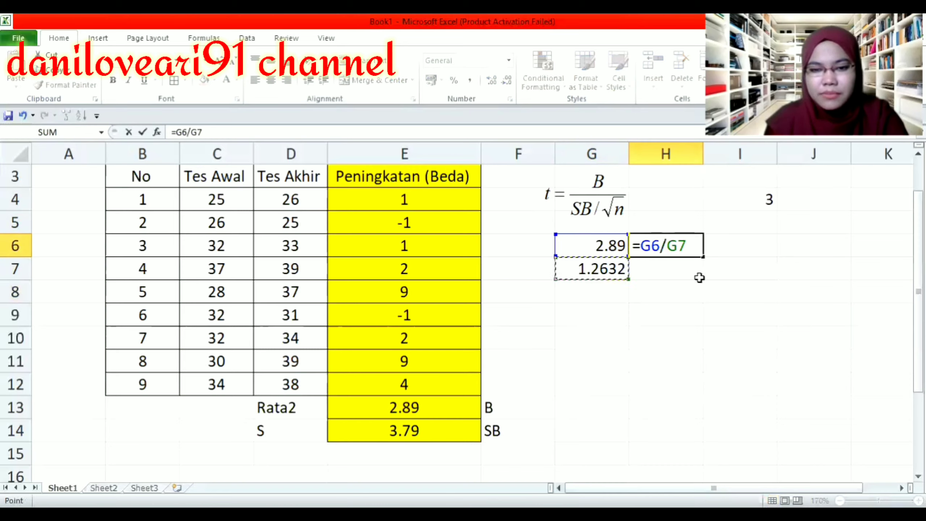
{"action": "key", "text": "Return"}
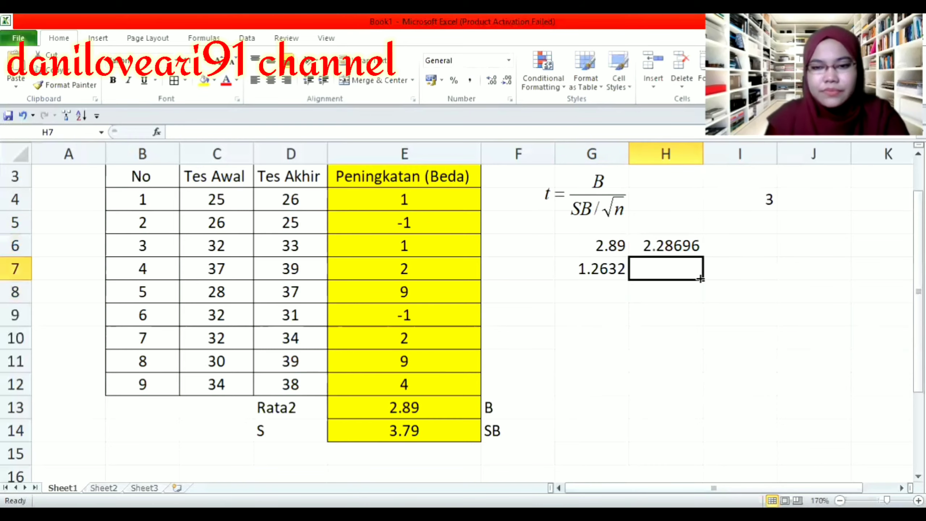
Reduce the t value in H6 to two decimal places and fill the cell yellow.
{"action": "left_click", "coordinate": [682, 245]}
{"action": "left_click", "coordinate": [506, 79]}
{"action": "left_click", "coordinate": [506, 80]}
{"action": "left_click", "coordinate": [507, 80]}
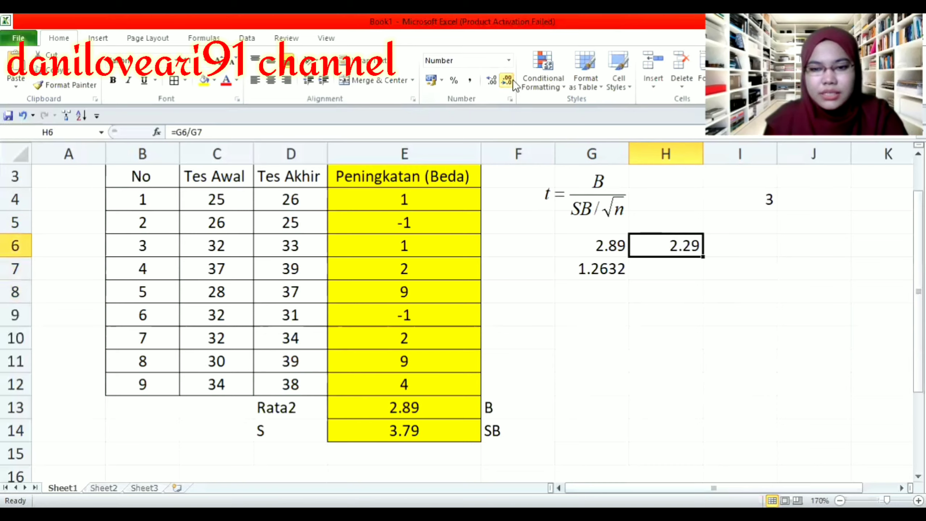
{"action": "left_click", "coordinate": [206, 84]}
{"action": "left_click", "coordinate": [627, 357]}
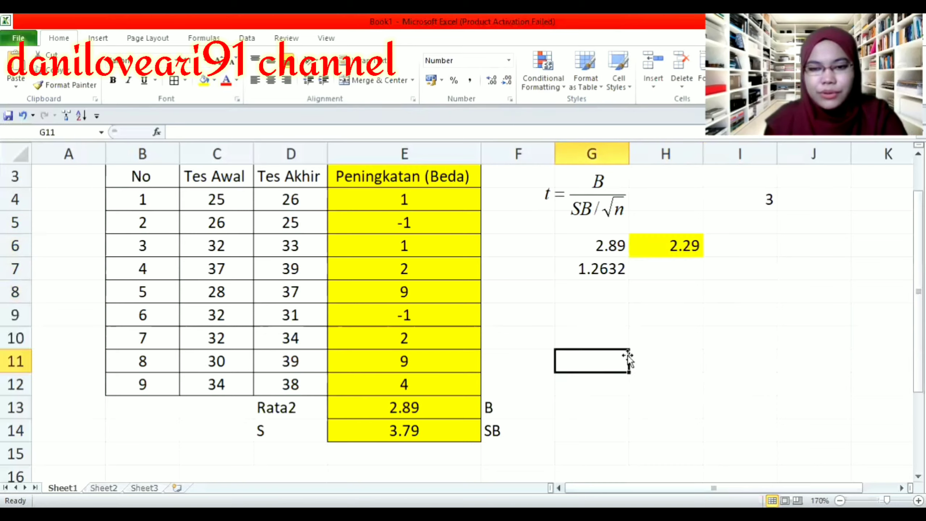
Enter the significance levels 0.05 in cell G9 and 0.01 in cell H9.
{"action": "left_click", "coordinate": [715, 336]}
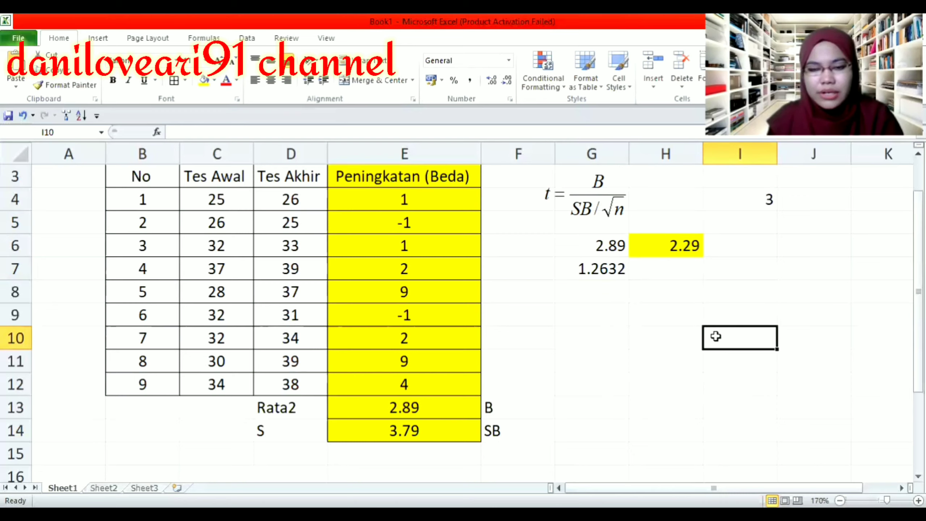
{"action": "left_click", "coordinate": [610, 294]}
{"action": "left_click", "coordinate": [656, 309]}
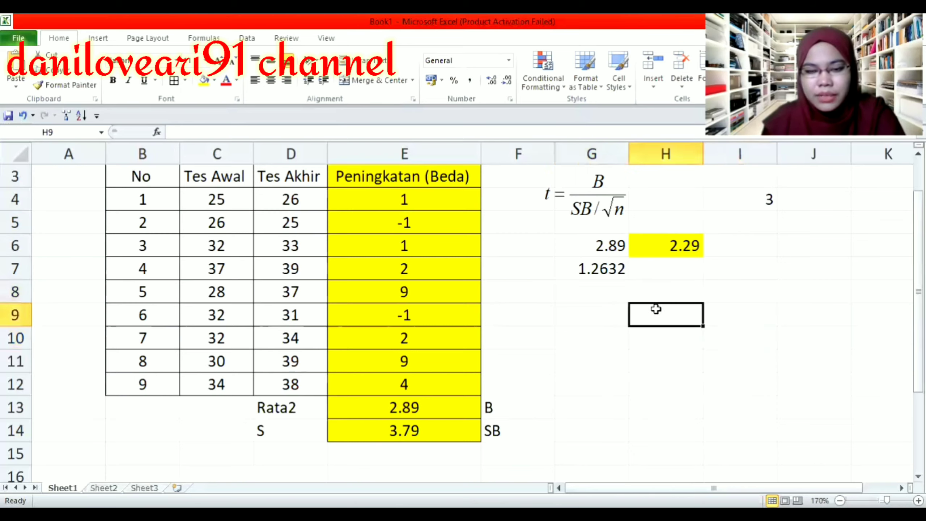
{"action": "left_click", "coordinate": [591, 311]}
{"action": "type", "text": "0.05"}
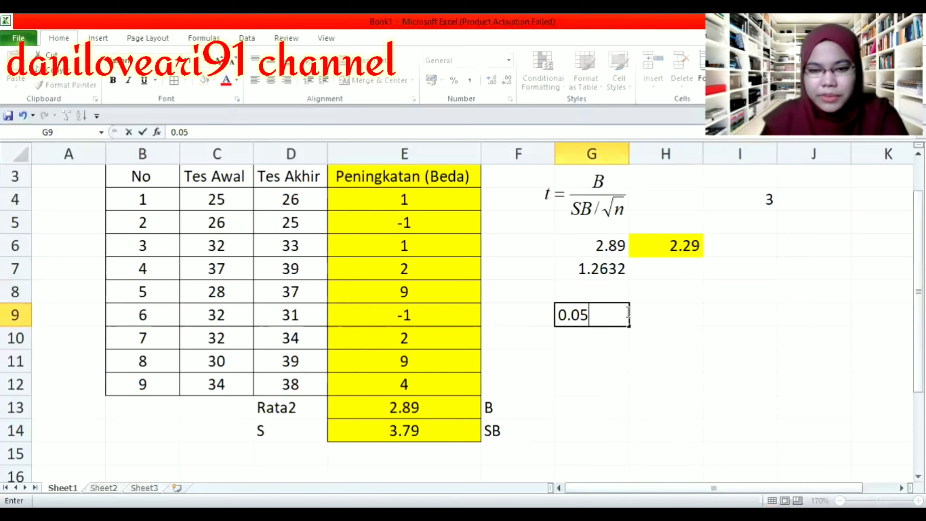
{"action": "left_click", "coordinate": [647, 314]}
{"action": "type", "text": "0.01"}
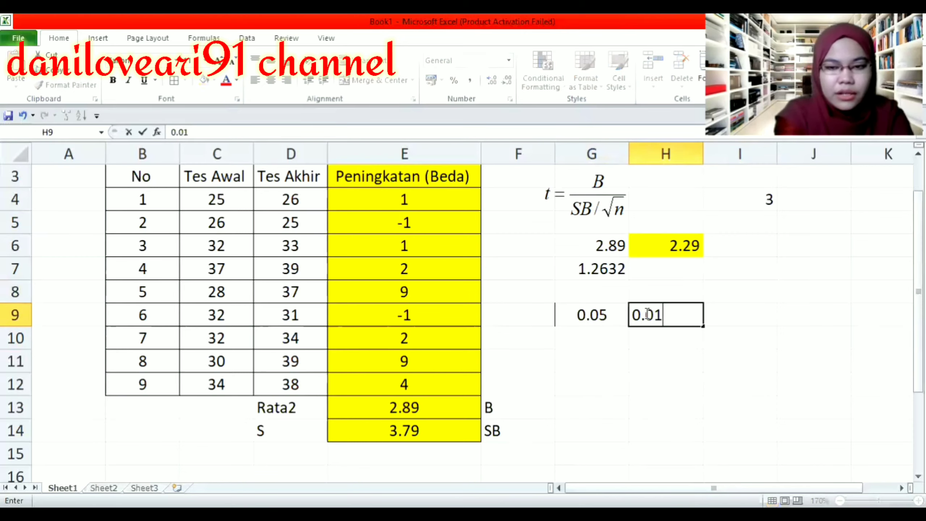
{"action": "left_click", "coordinate": [750, 316]}
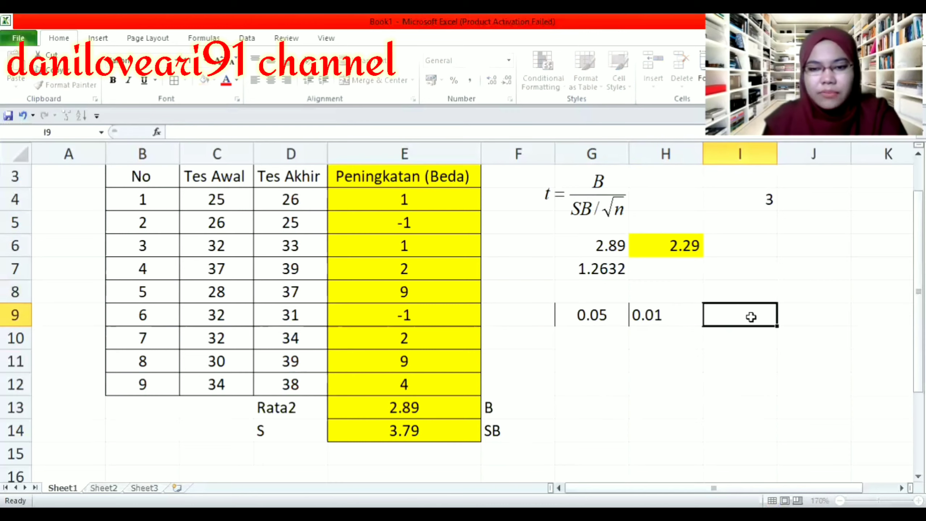
Fill the two significance level cells G9:H9 with yellow.
{"action": "left_click_drag", "start_coordinate": [594, 316], "coordinate": [645, 316]}
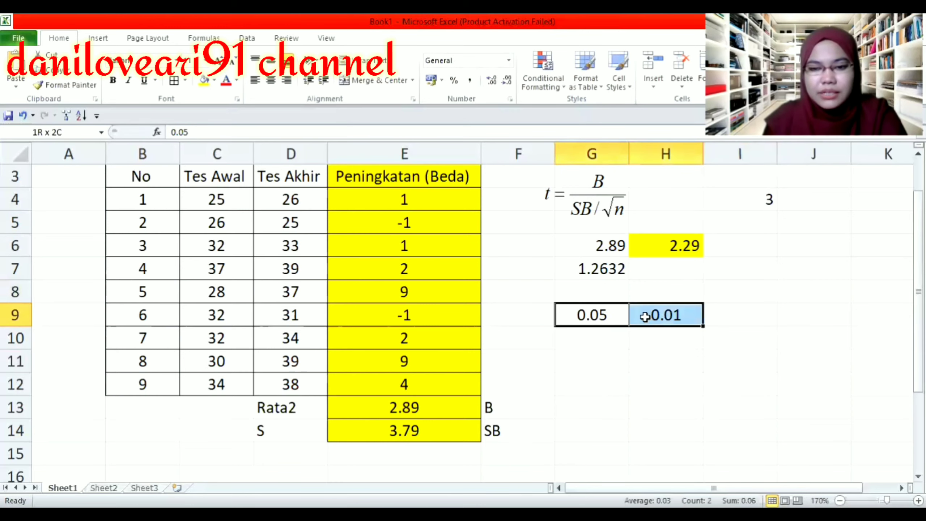
{"action": "left_click", "coordinate": [203, 84]}
{"action": "left_click", "coordinate": [783, 315]}
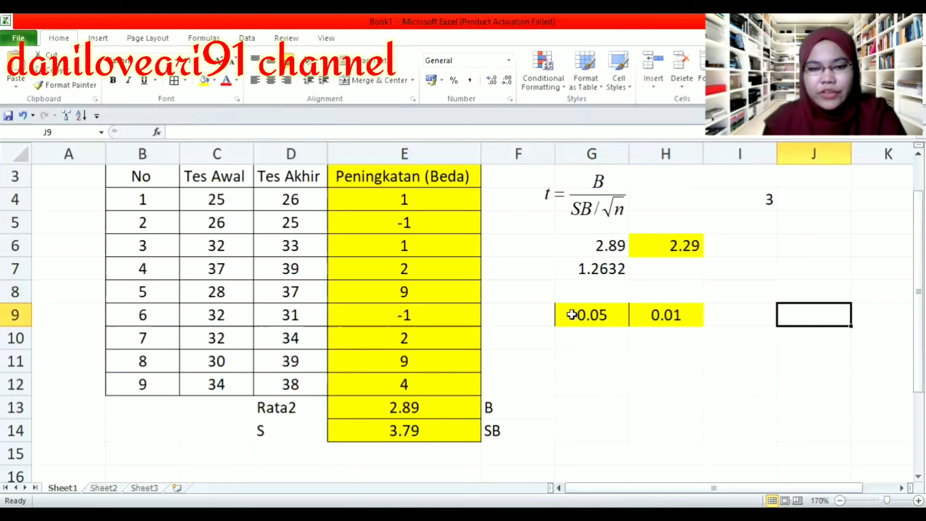
Enter the matching t-table percentiles below the significance levels: 0.975 in G10 and 0.995 in H10.
{"action": "left_click", "coordinate": [585, 333]}
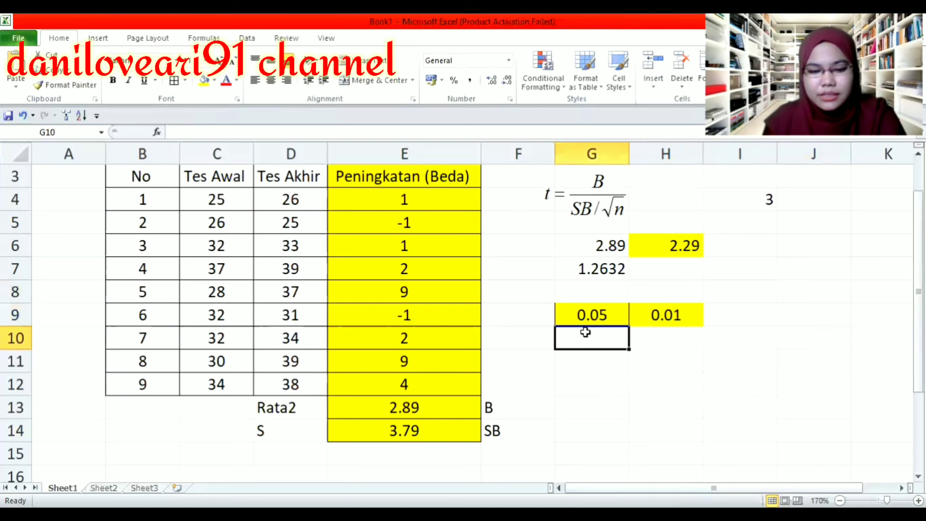
{"action": "type", "text": "0"}
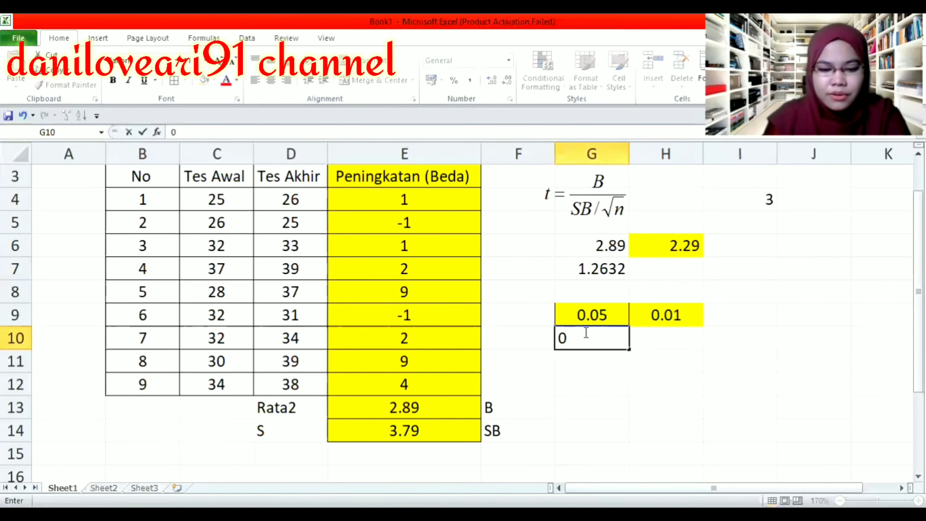
{"action": "type", "text": ".975"}
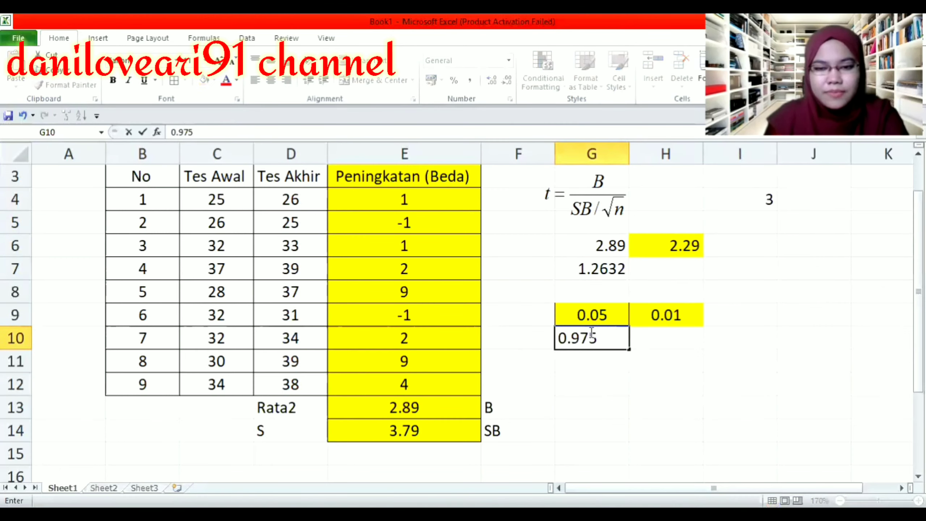
{"action": "left_click", "coordinate": [651, 335]}
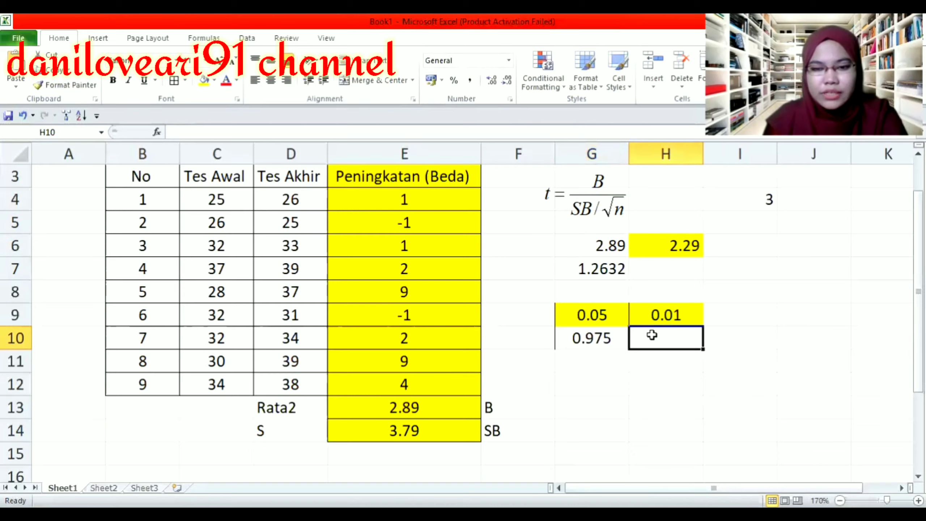
{"action": "type", "text": "0."}
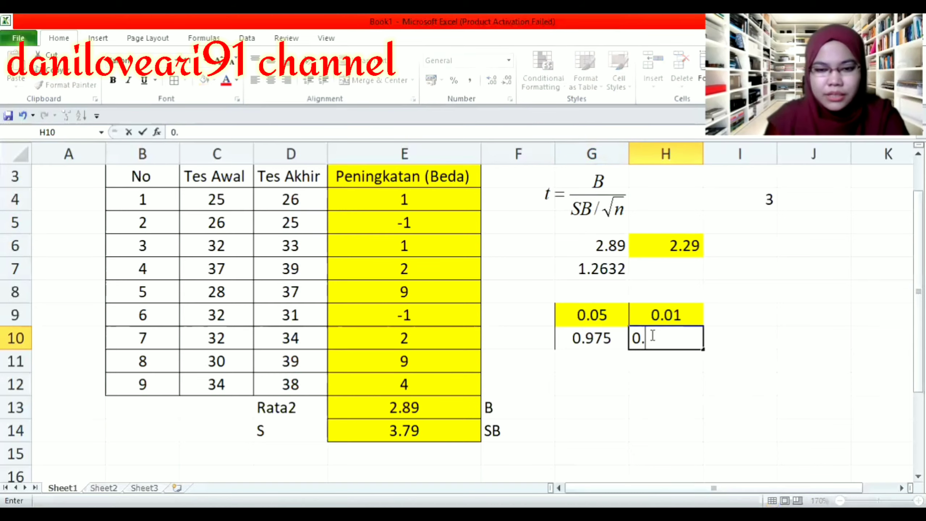
{"action": "type", "text": "995"}
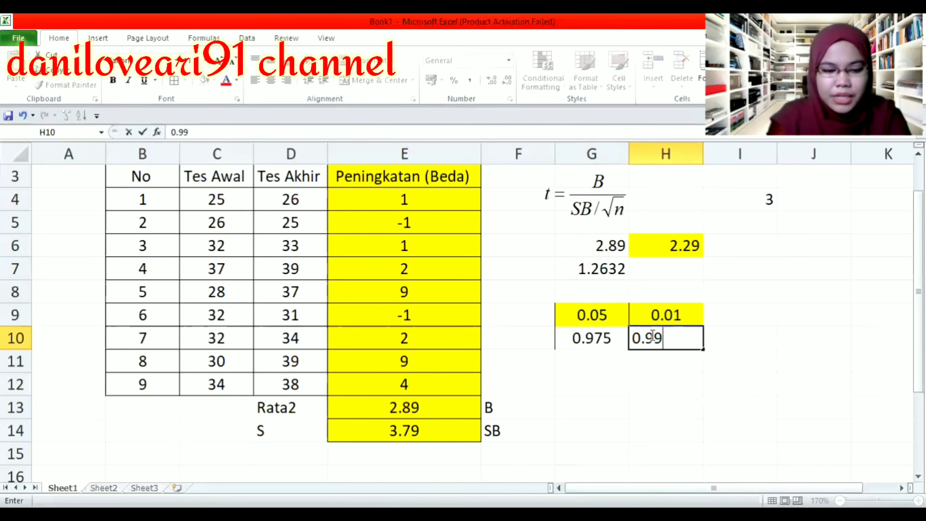
{"action": "left_click", "coordinate": [748, 336]}
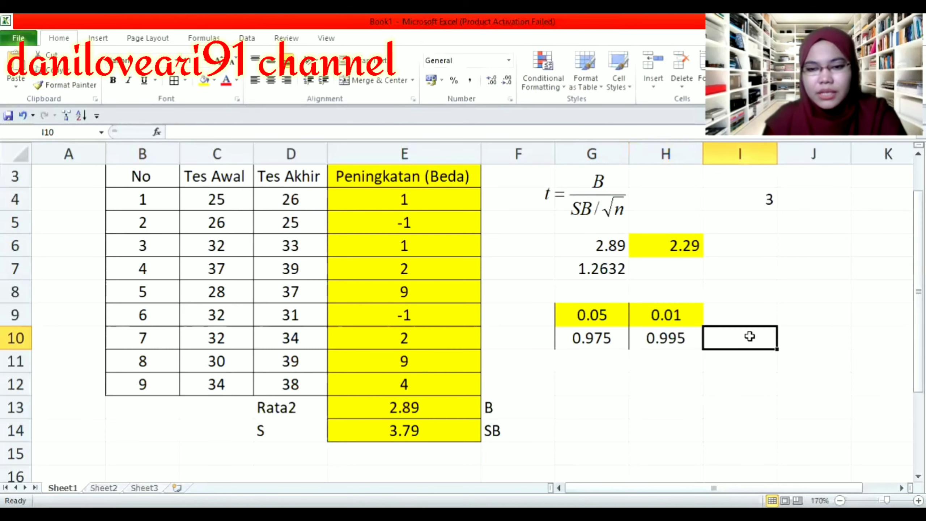
Fill the percentile cells G10:H10 with the standard light green colour.
{"action": "left_click", "coordinate": [604, 337]}
{"action": "left_click_drag", "start_coordinate": [604, 338], "coordinate": [645, 336]}
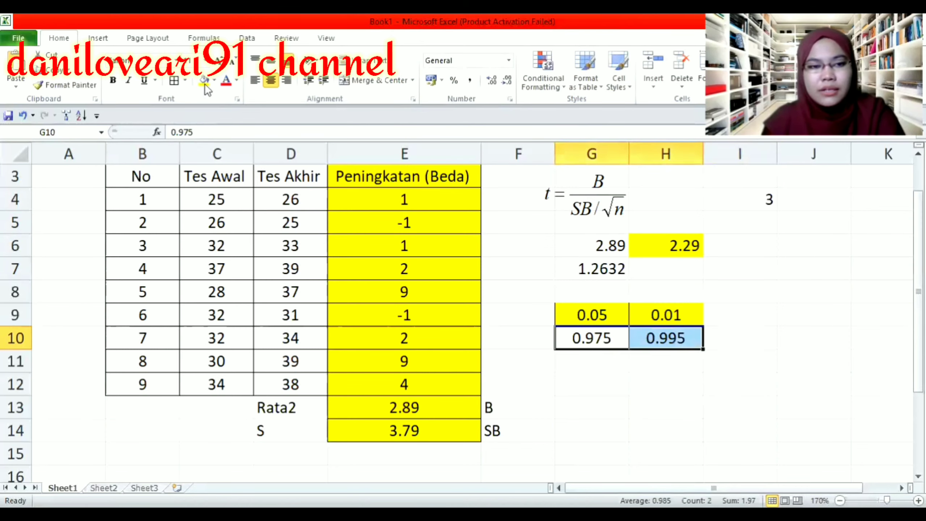
{"action": "left_click", "coordinate": [215, 81]}
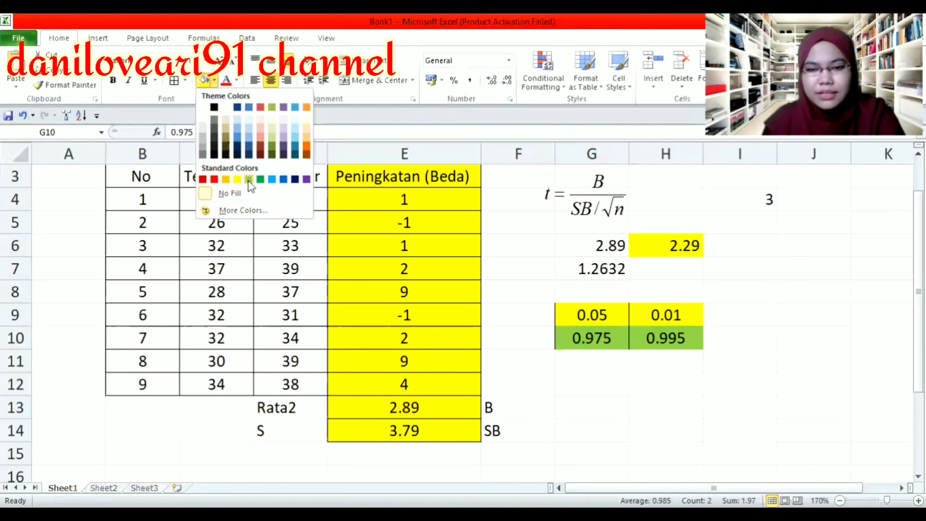
{"action": "left_click", "coordinate": [248, 180]}
{"action": "left_click", "coordinate": [783, 316]}
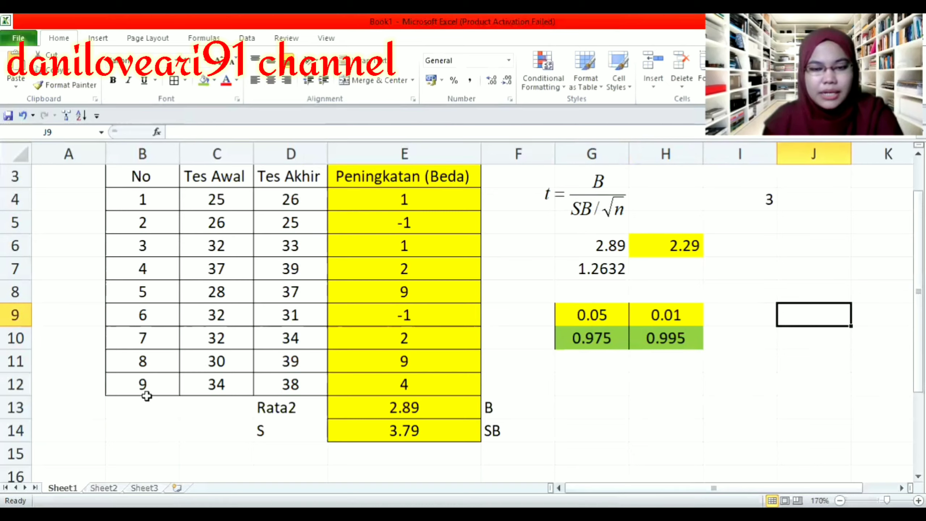
Label cell I5 as dk and enter 8 degrees of freedom in cell J5.
{"action": "left_click", "coordinate": [752, 226]}
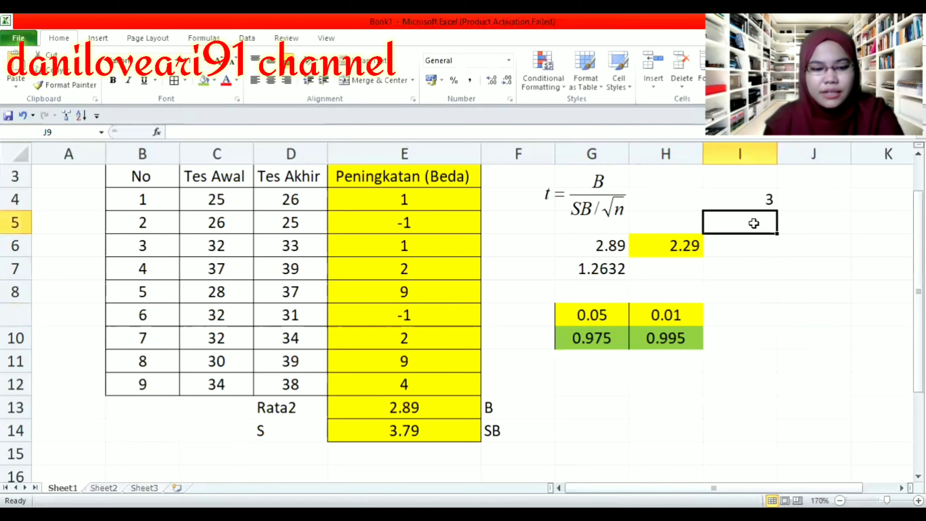
{"action": "type", "text": "DK"}
{"action": "key", "text": "BackSpace"}
{"action": "key", "text": "BackSpace"}
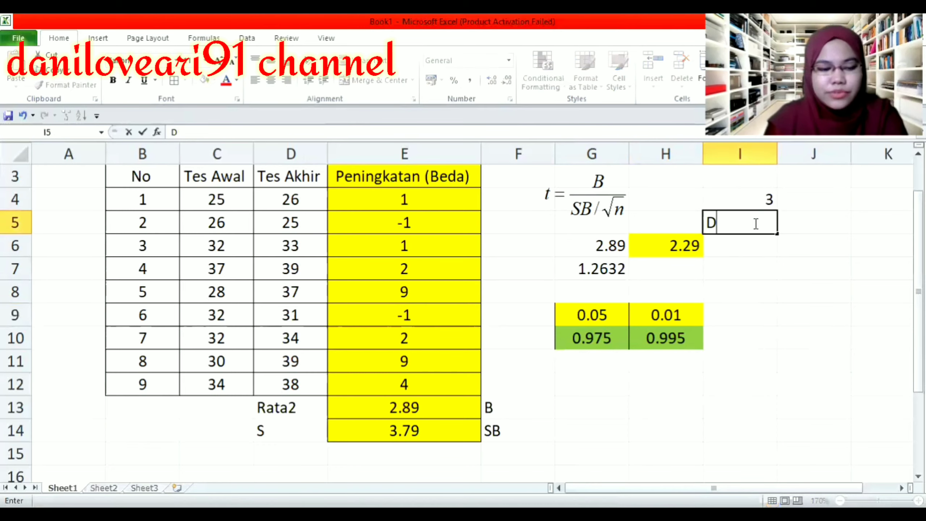
{"action": "type", "text": "dk"}
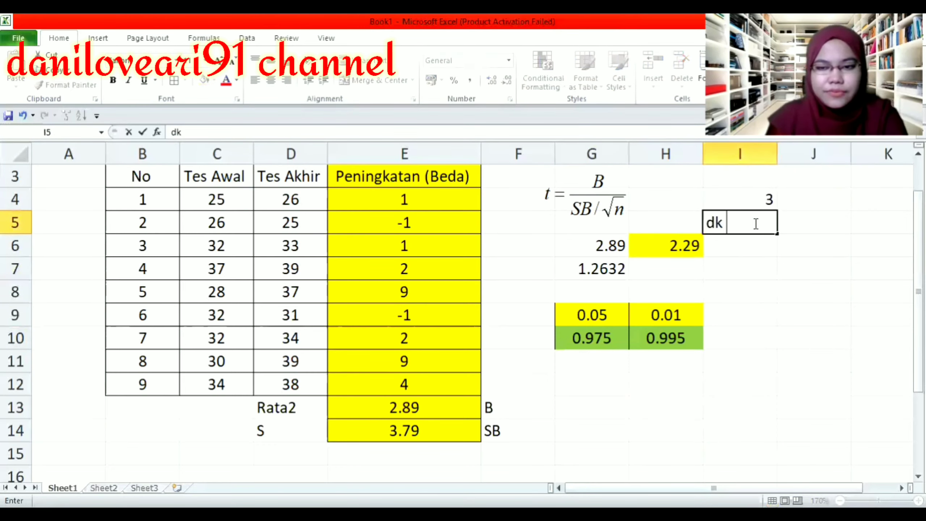
{"action": "left_click", "coordinate": [830, 222]}
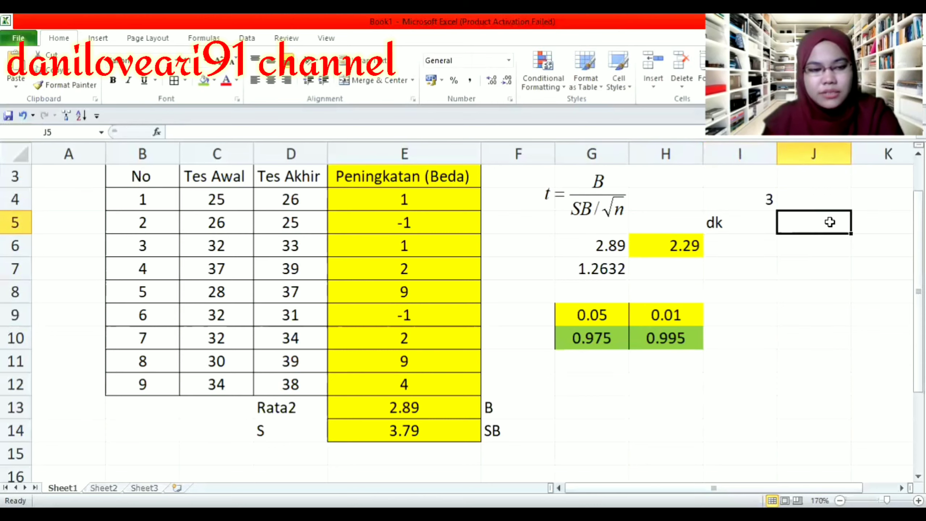
{"action": "type", "text": "8"}
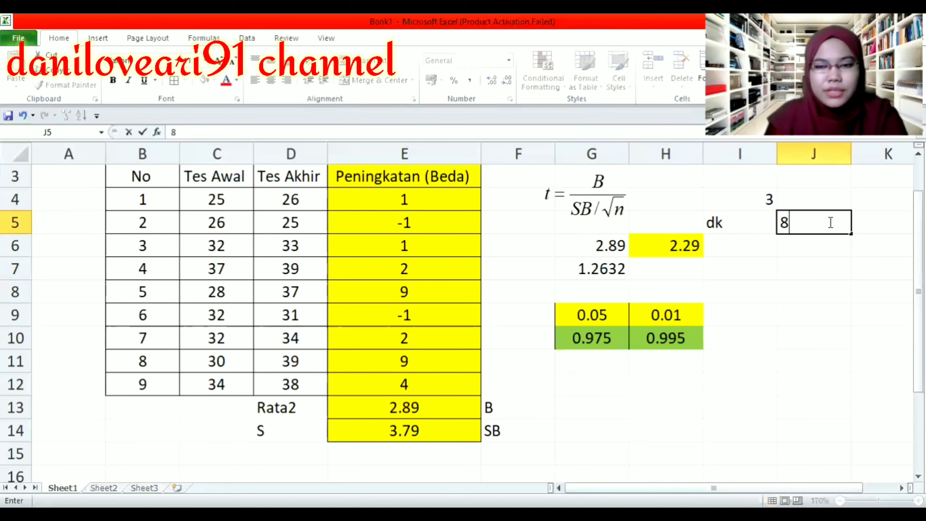
{"action": "left_click", "coordinate": [856, 298]}
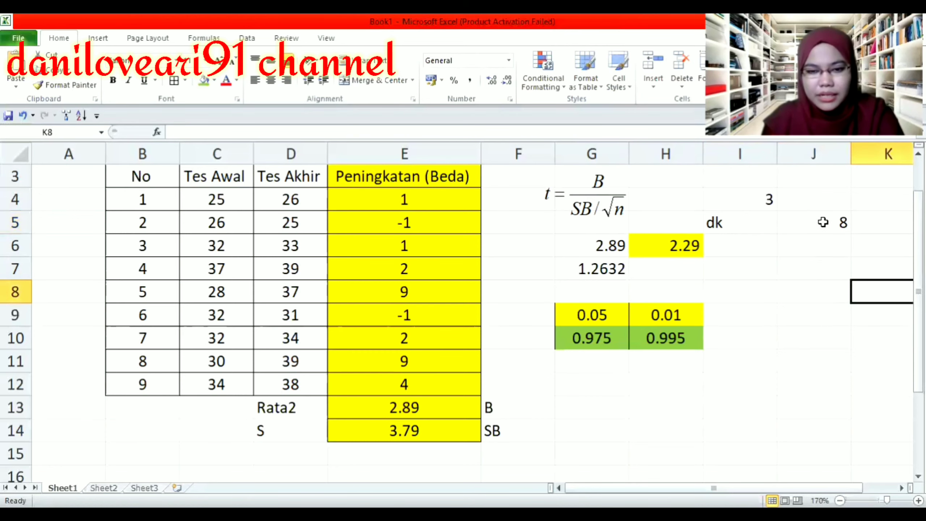
Switch to the t distribution table in Adobe Reader and mark the critical value for dk 8 in the t 0,975 column.
{"action": "key", "text": "alt+Tab"}
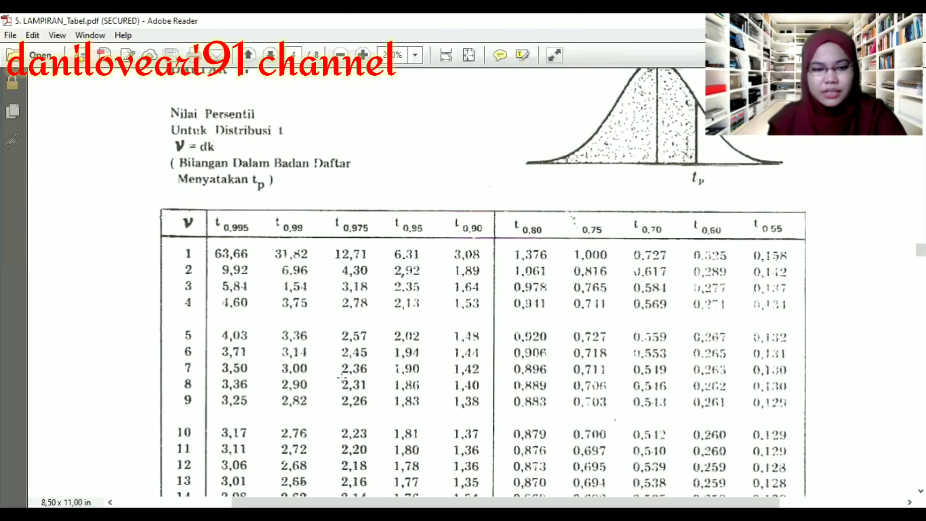
{"action": "left_click_drag", "start_coordinate": [338, 380], "coordinate": [372, 393]}
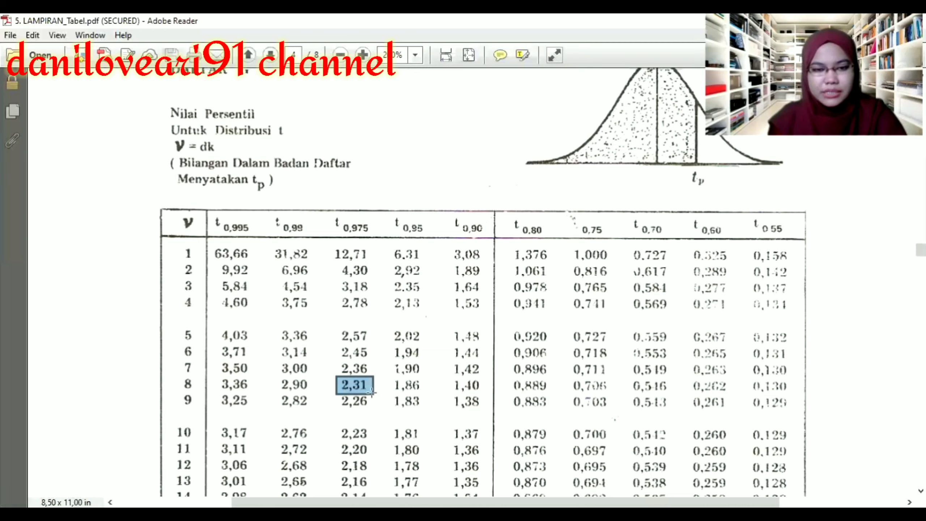